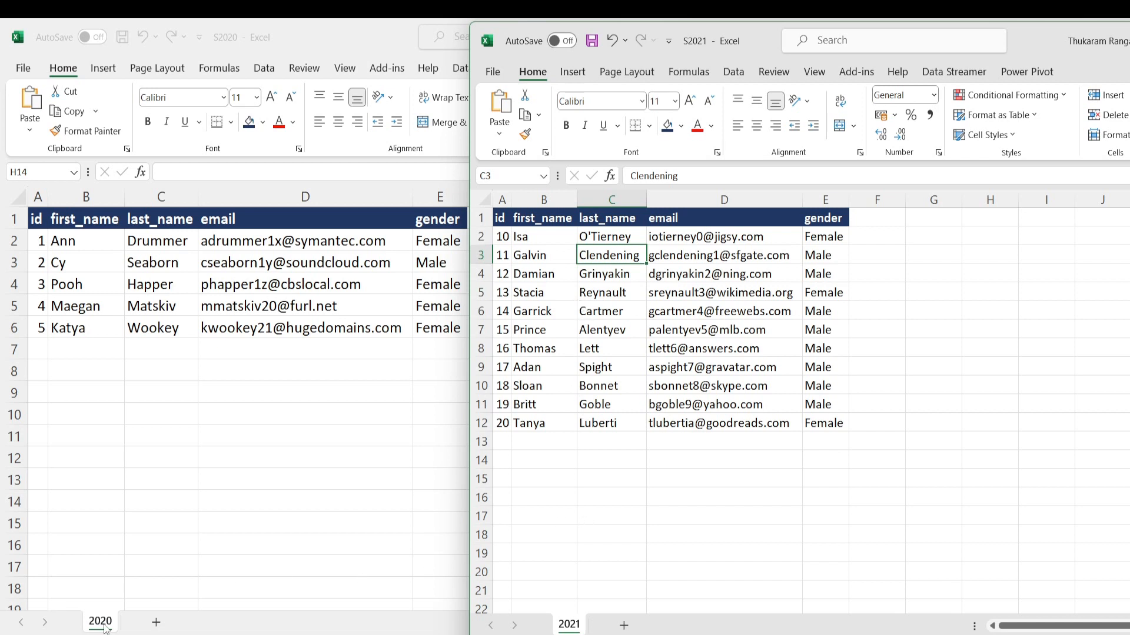
Examine the records and the header row from id to gender on the 2021 sheet of the S2021 workbook
left_click(681, 347)
left_click(661, 312)
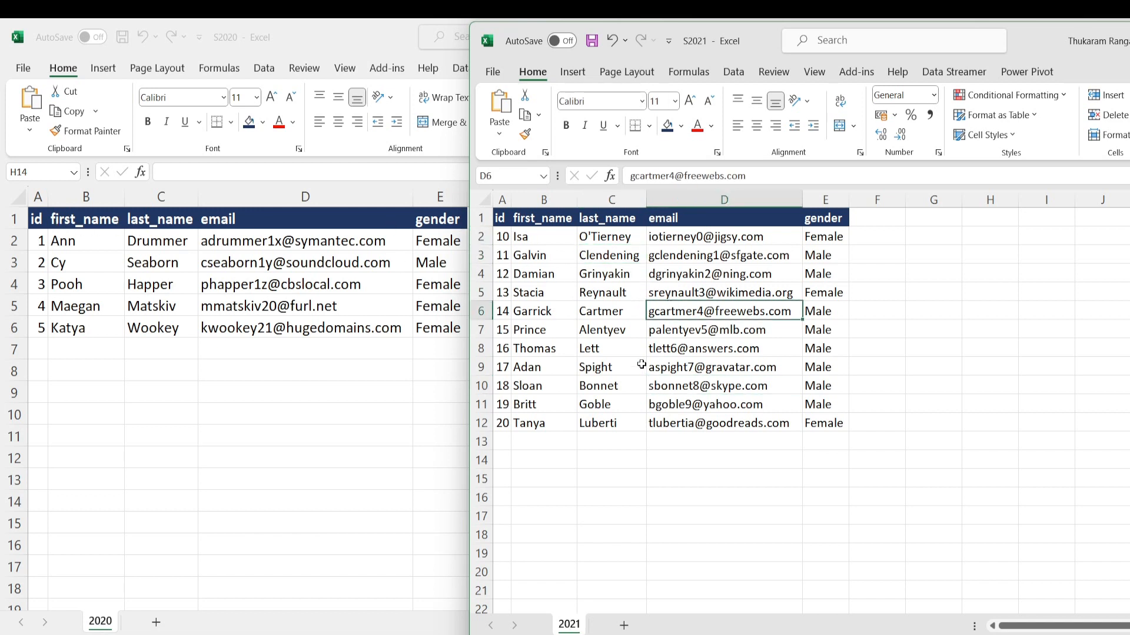
left_click(502, 219)
left_click_drag(559, 226, 856, 236)
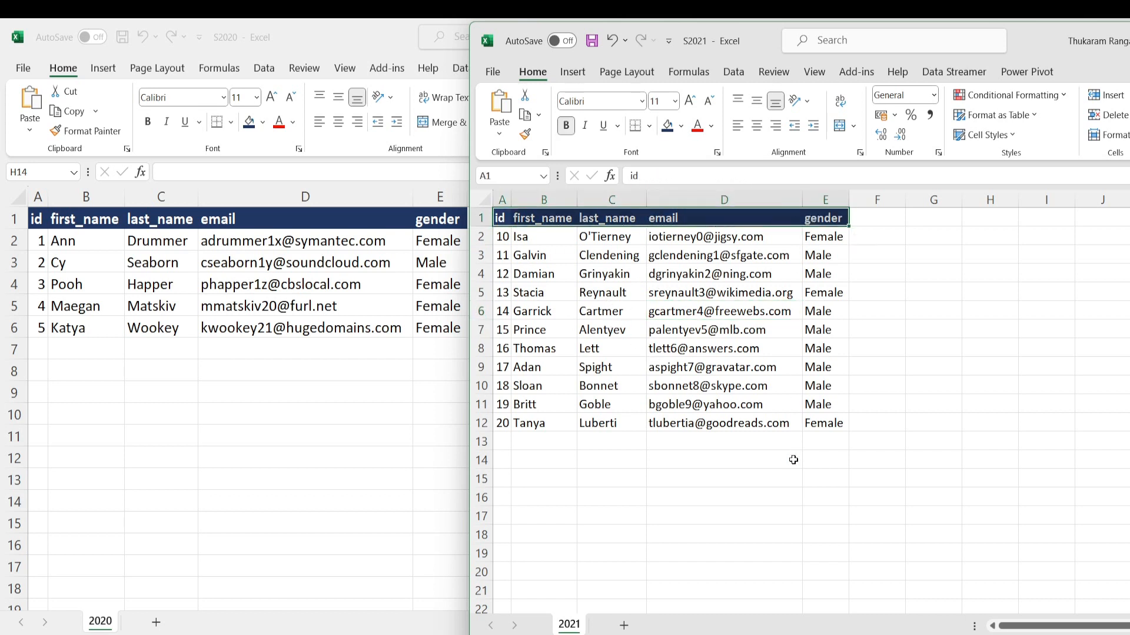
left_click(703, 421)
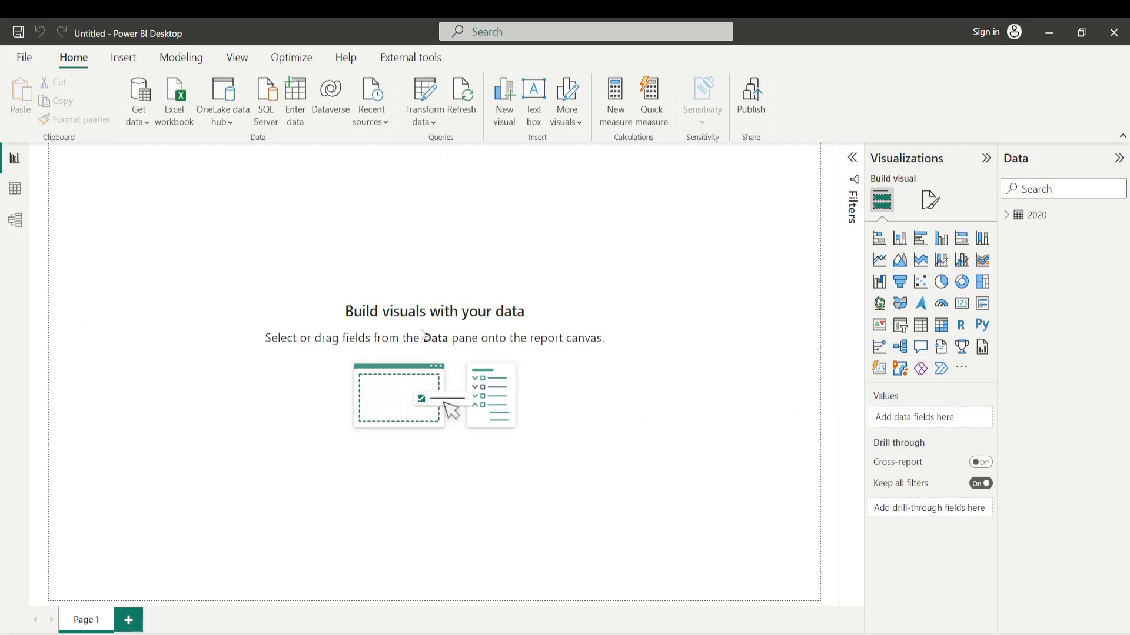
In Power BI Desktop, import the 2020 sheet from the S2020 Excel workbook for transformation and maximize the Power Query Editor
left_click(144, 121)
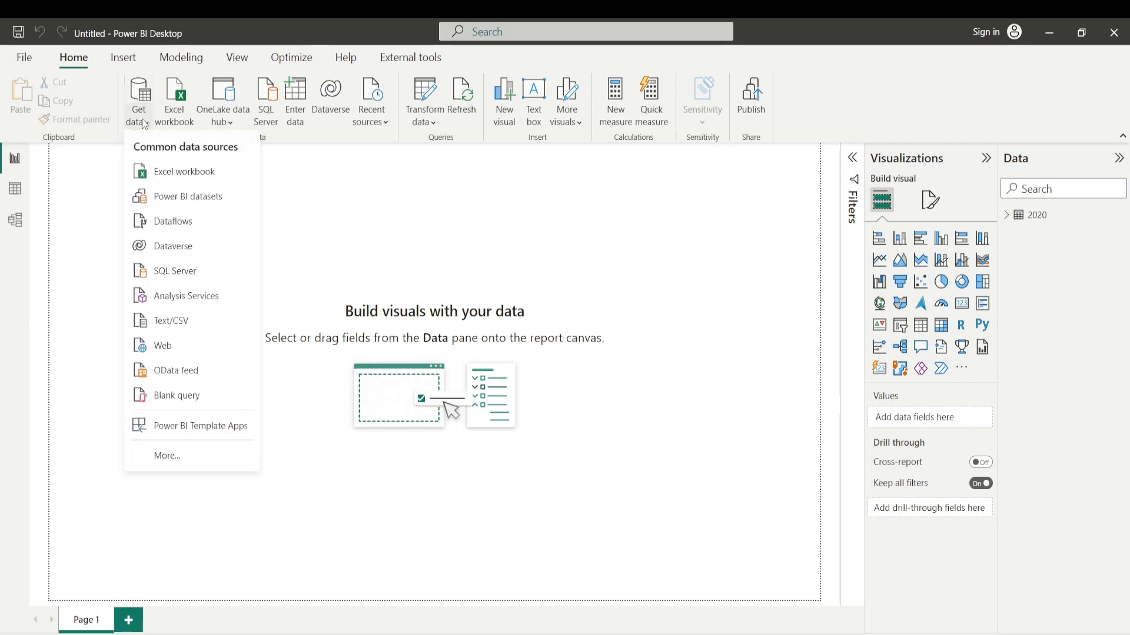
left_click(169, 185)
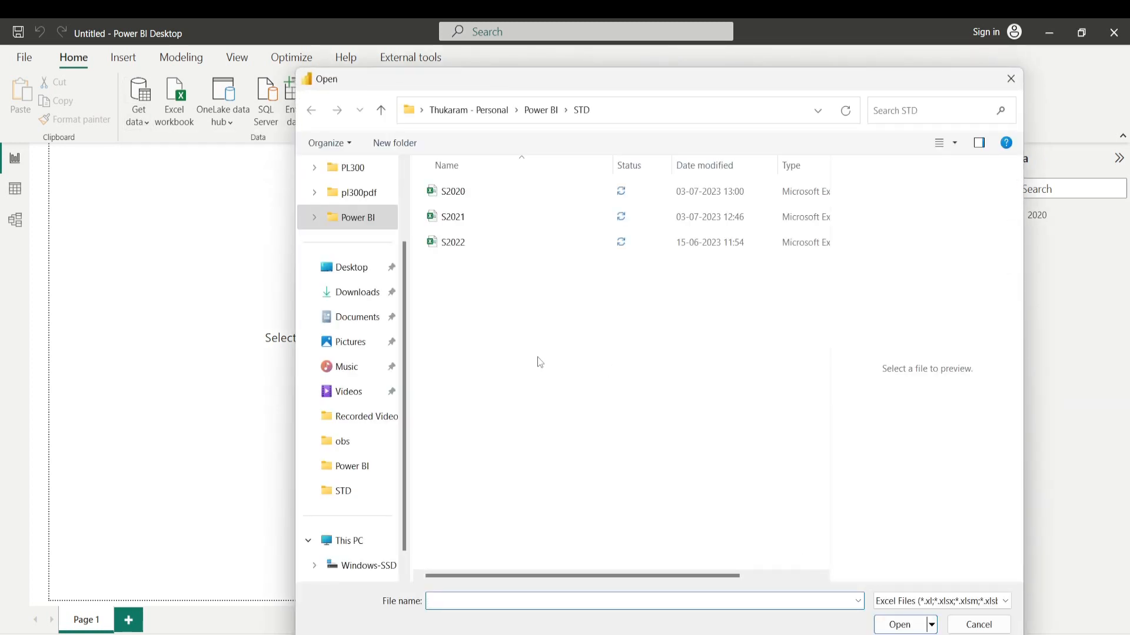
left_click(468, 191)
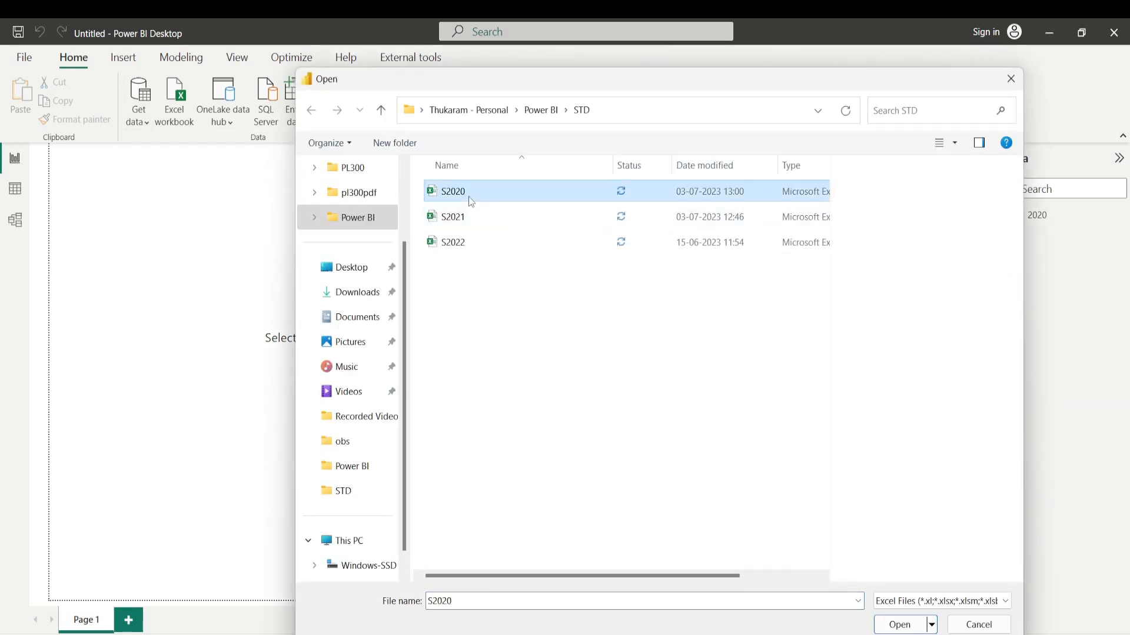
left_click(897, 627)
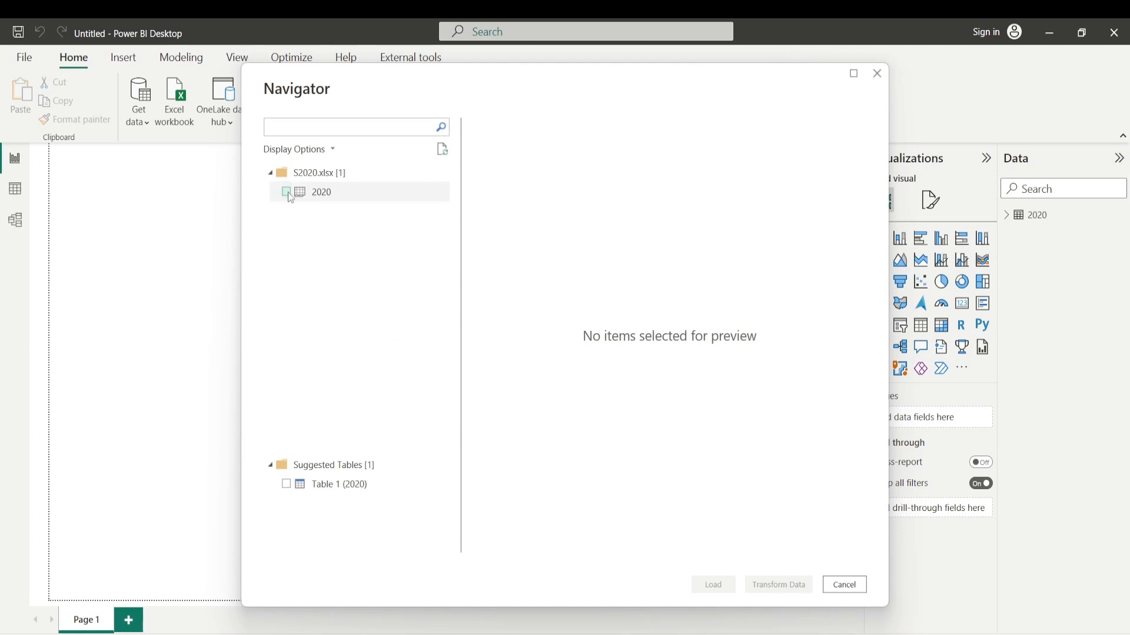
left_click(286, 192)
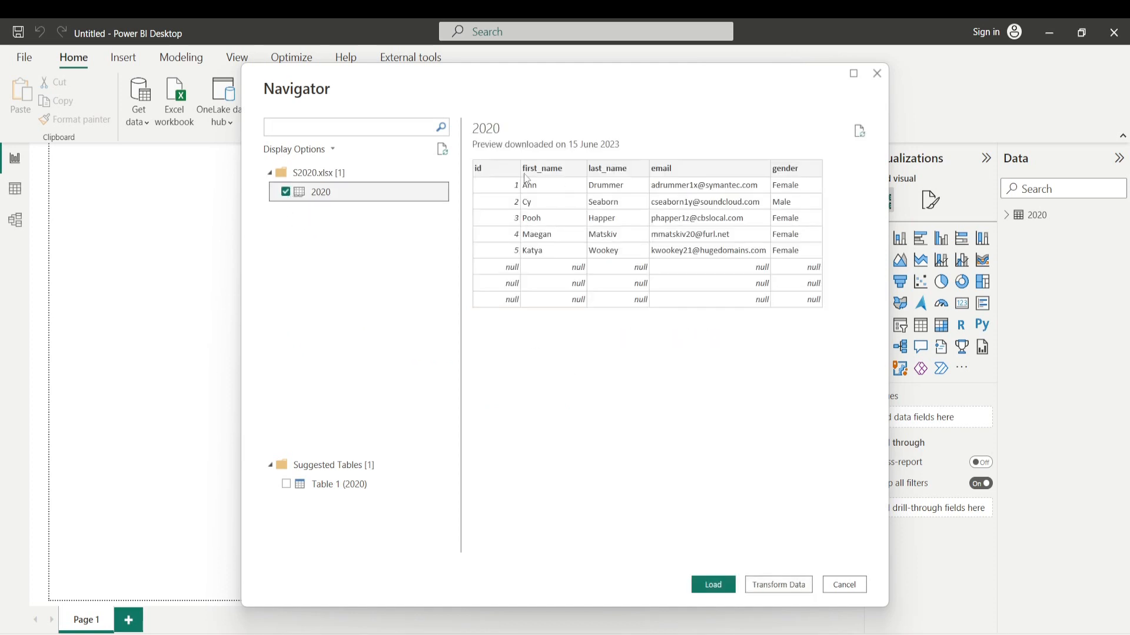
left_click(764, 585)
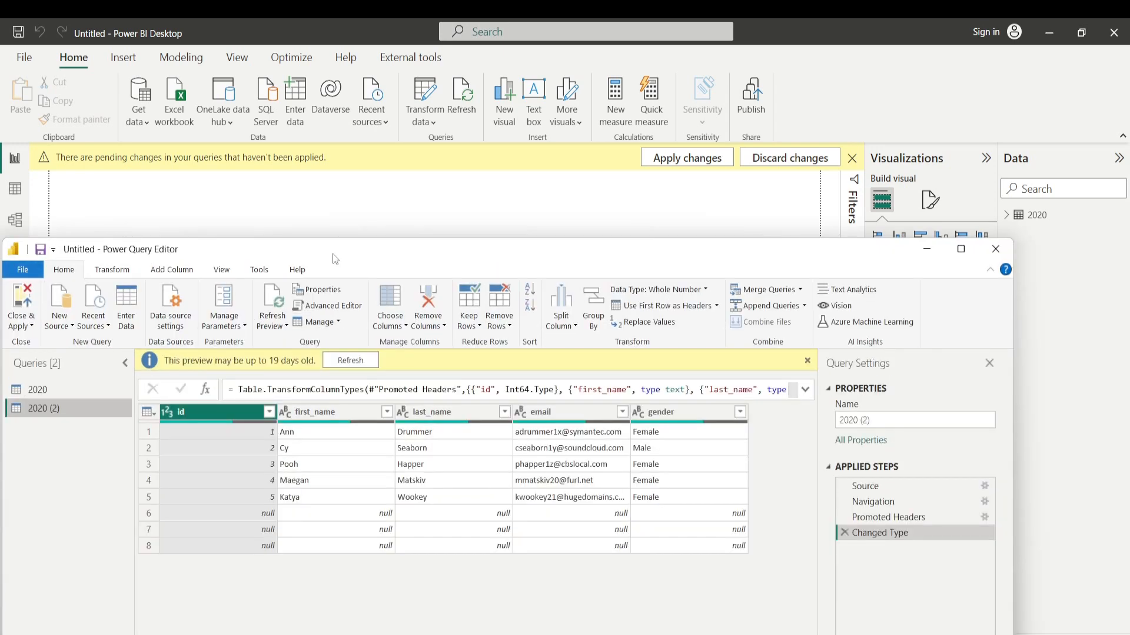
left_click_drag(334, 254, 486, 25)
Remove the bottom 3 rows, which contain only nulls, from the 2020 (2) query
left_click(298, 227)
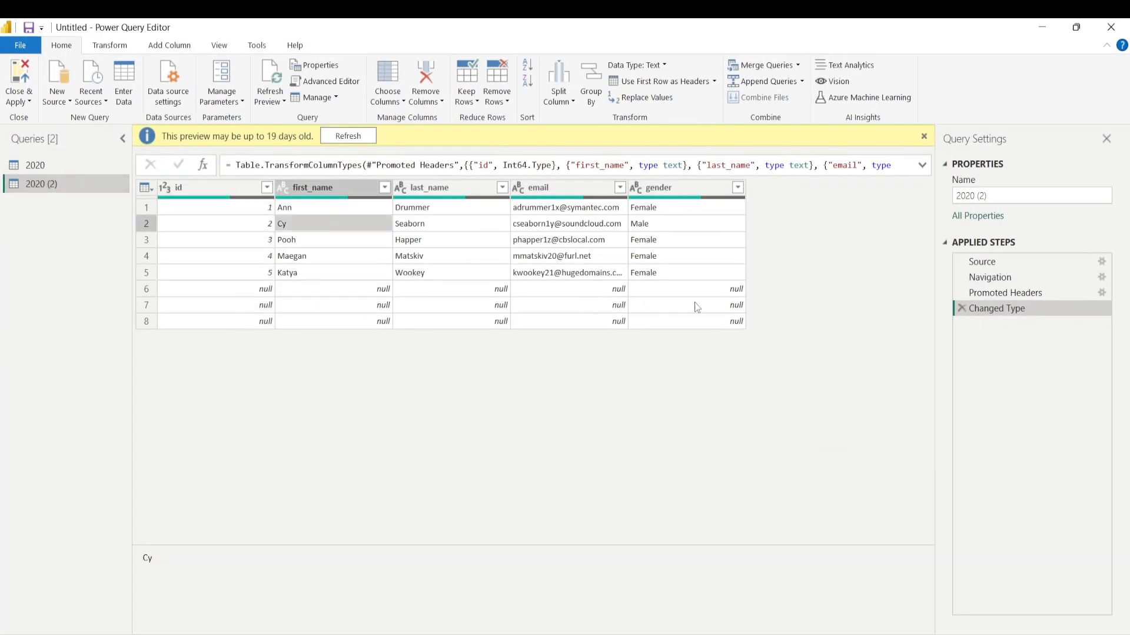
left_click(218, 276)
left_click(280, 256)
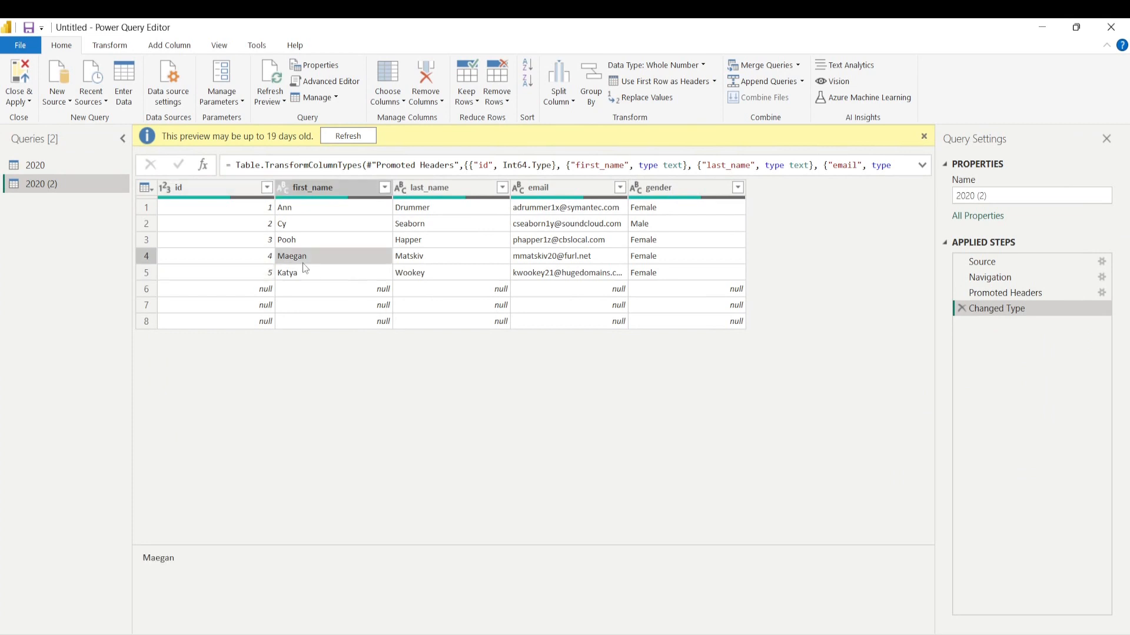
left_click(181, 225)
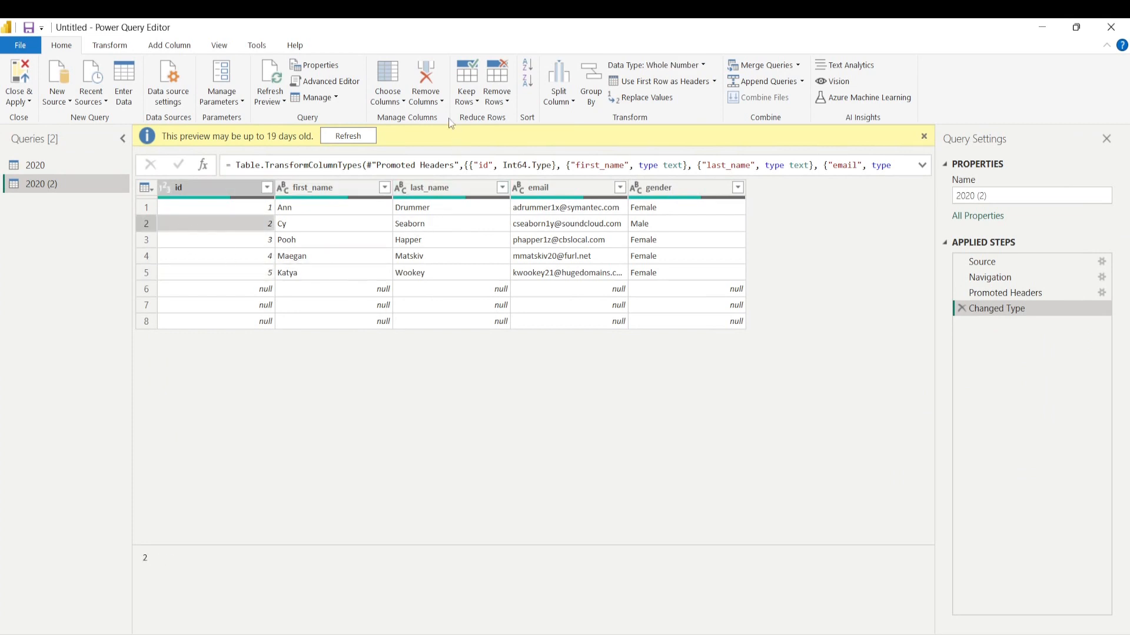
left_click(497, 94)
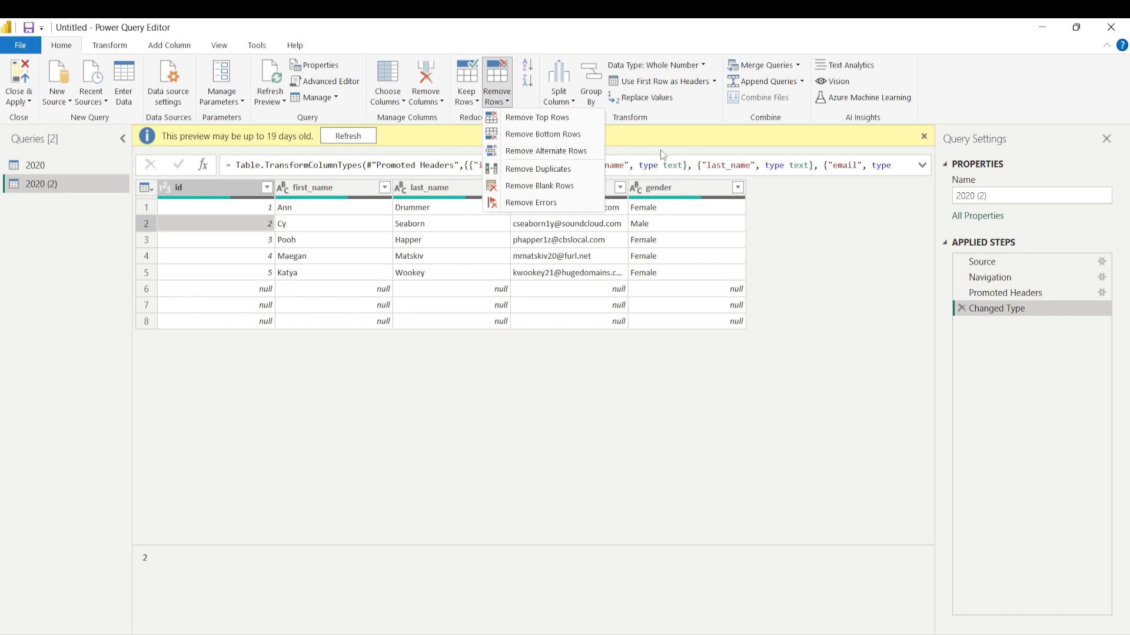
left_click(562, 135)
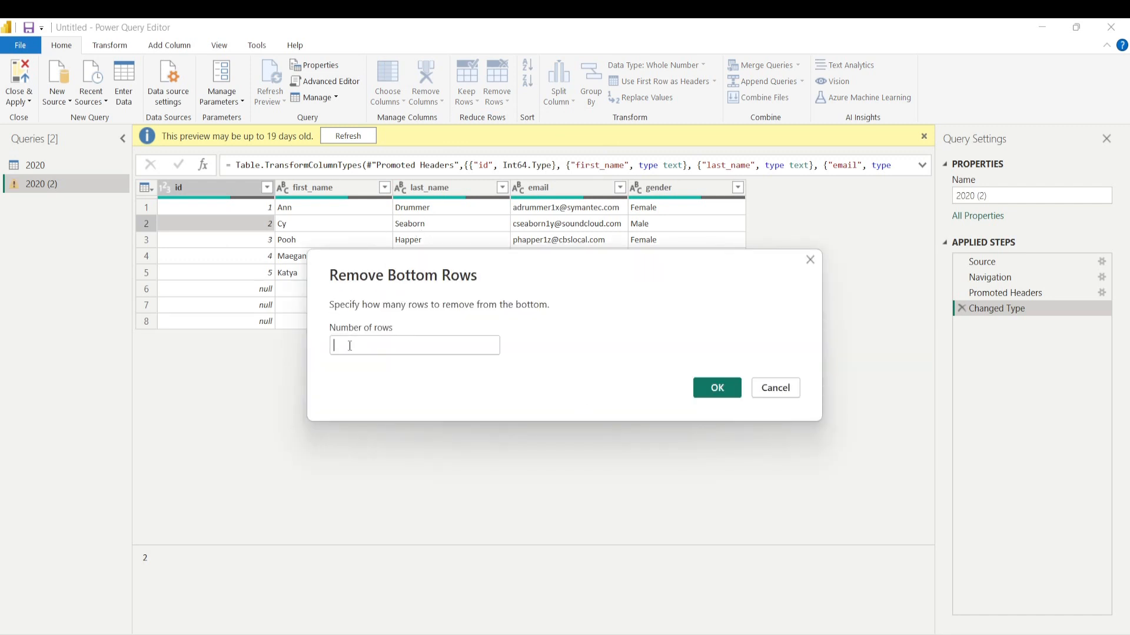
type("3")
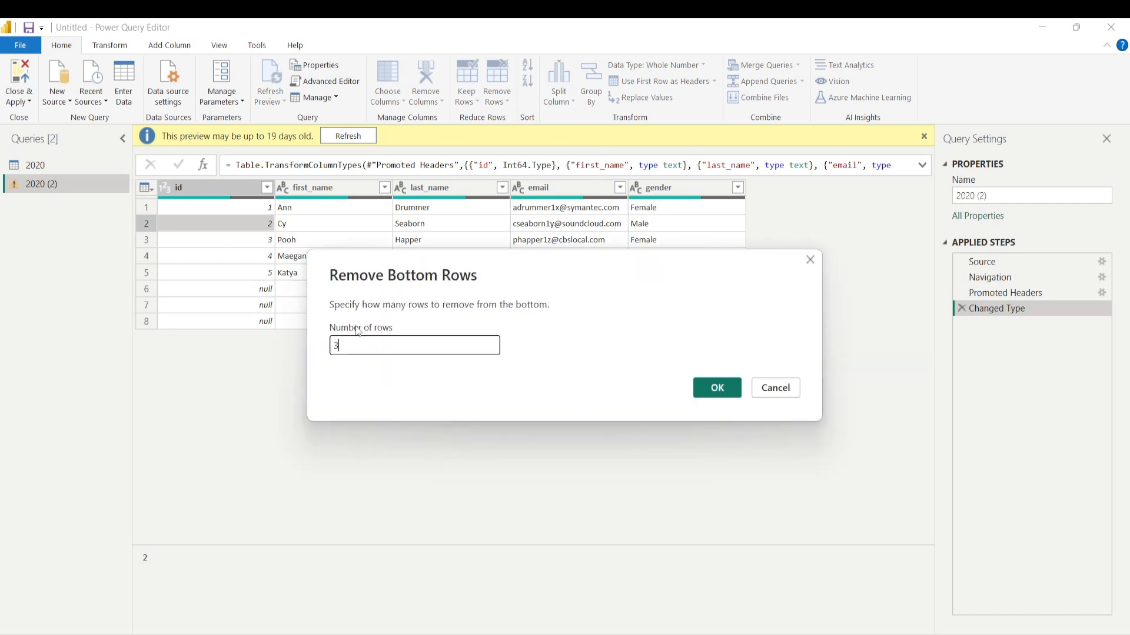
left_click(715, 388)
Examine the remaining rows of the 2020 (2) query and the data types of its id and first_name columns
left_click(299, 219)
left_click(292, 206)
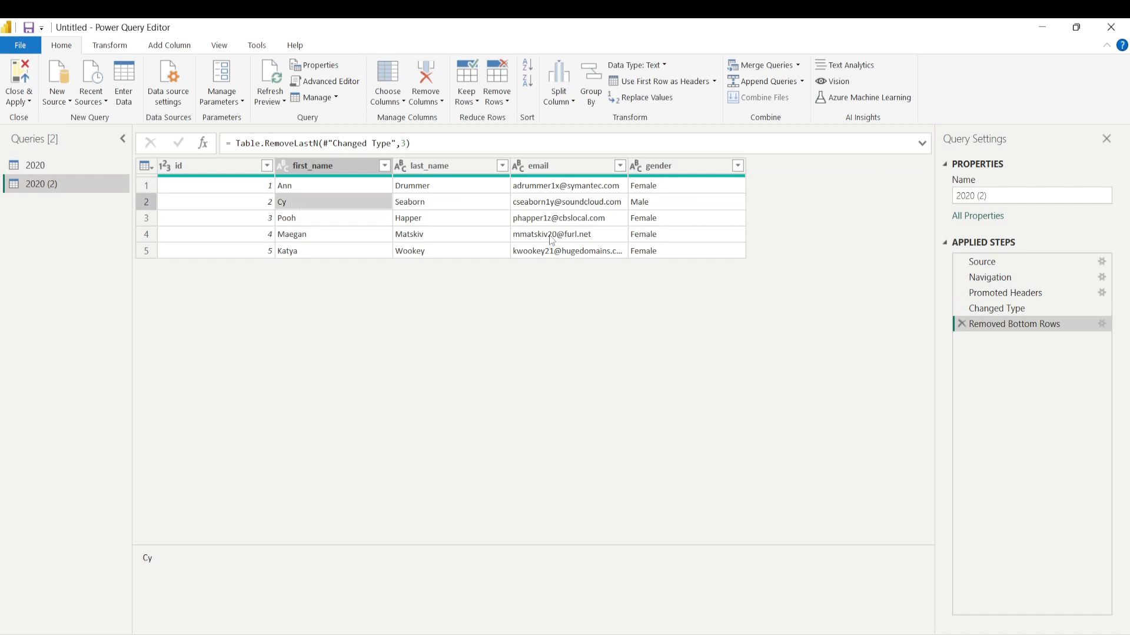
left_click(545, 234)
left_click(428, 247)
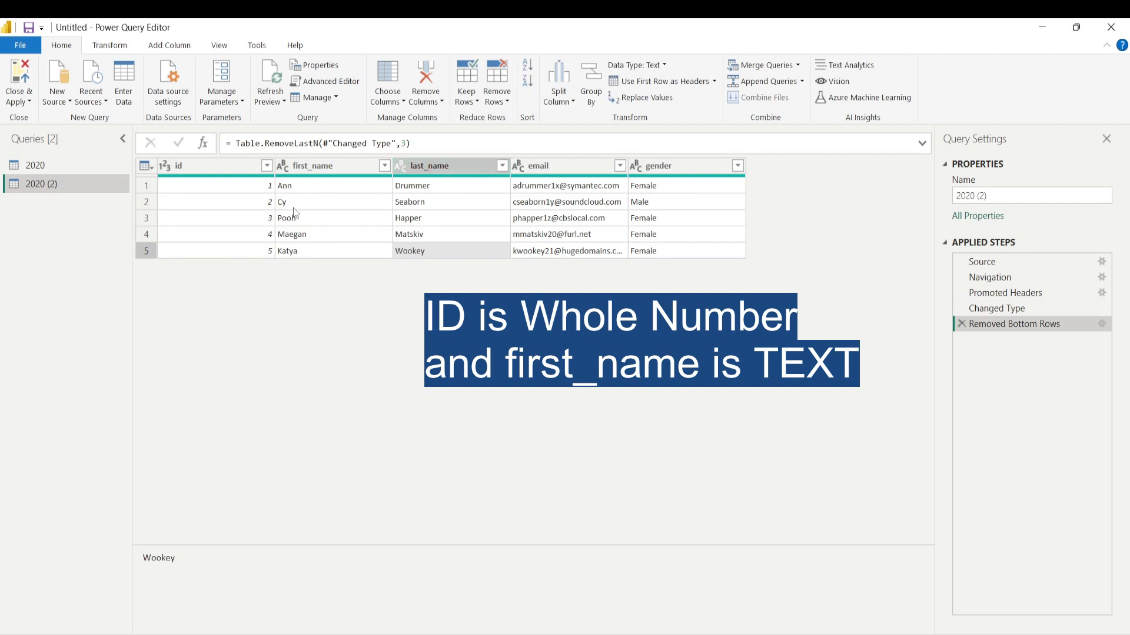
left_click(309, 234)
left_click(283, 166)
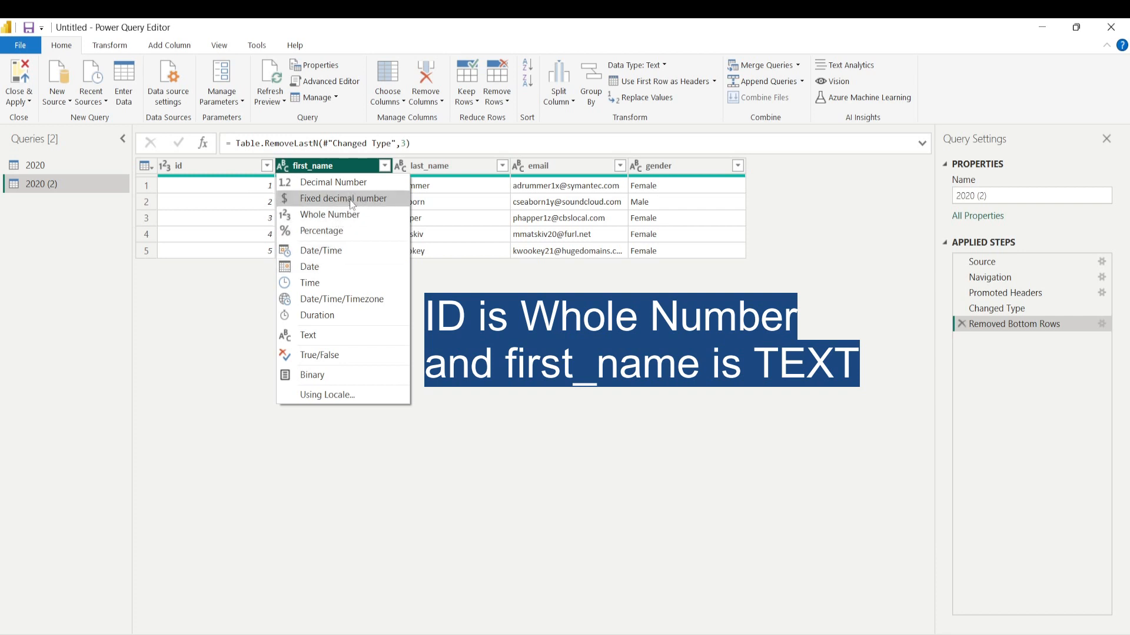
left_click(467, 202)
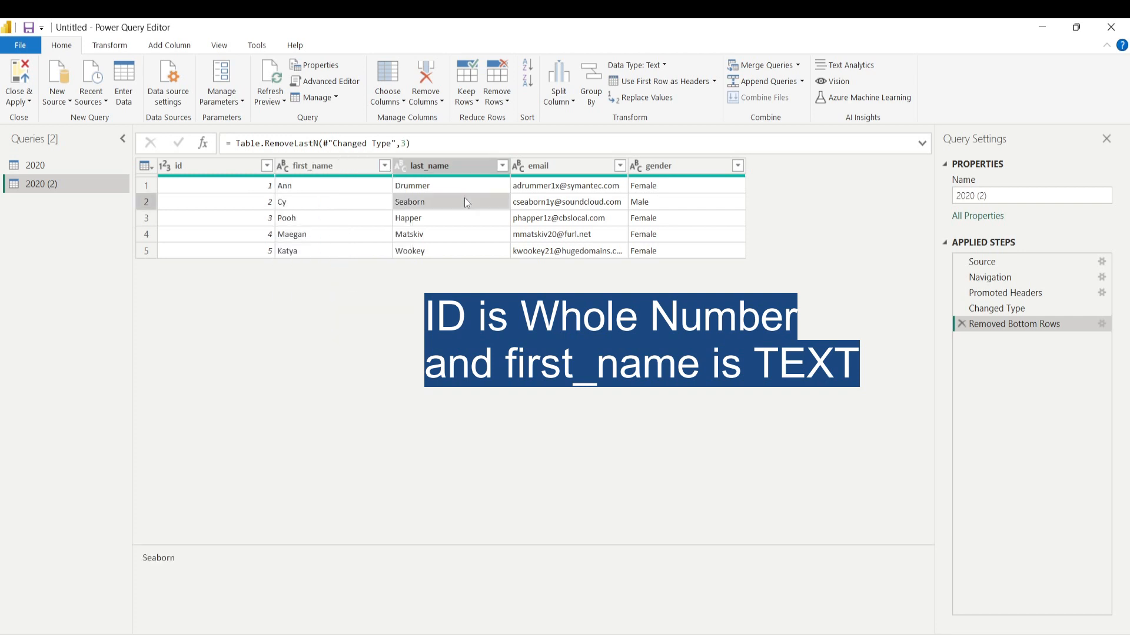
left_click(331, 200)
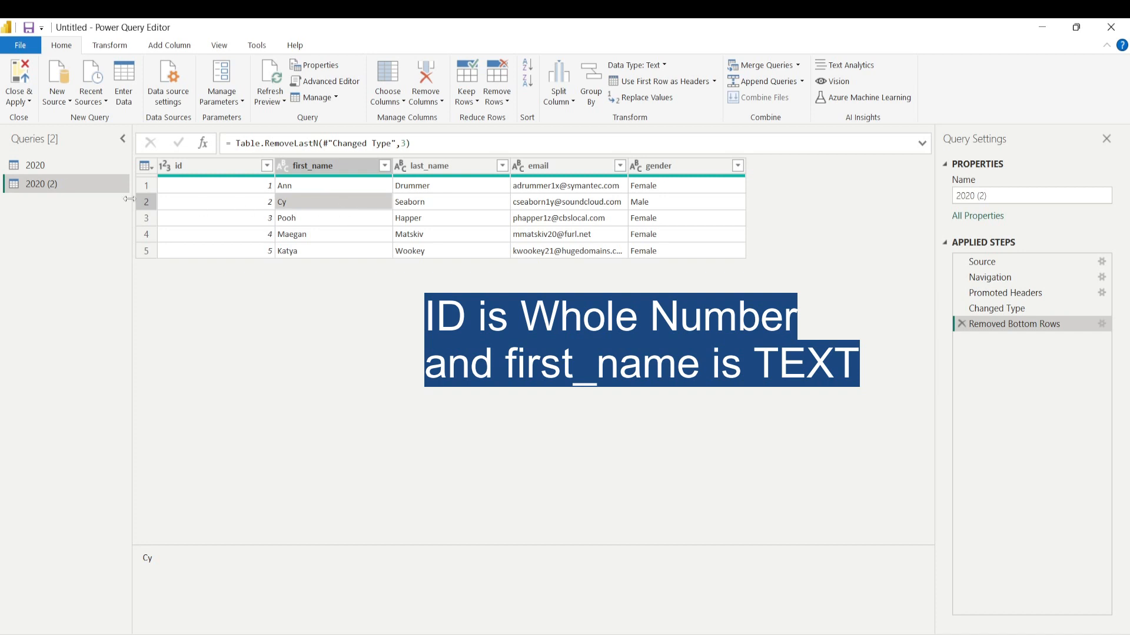
left_click(265, 203)
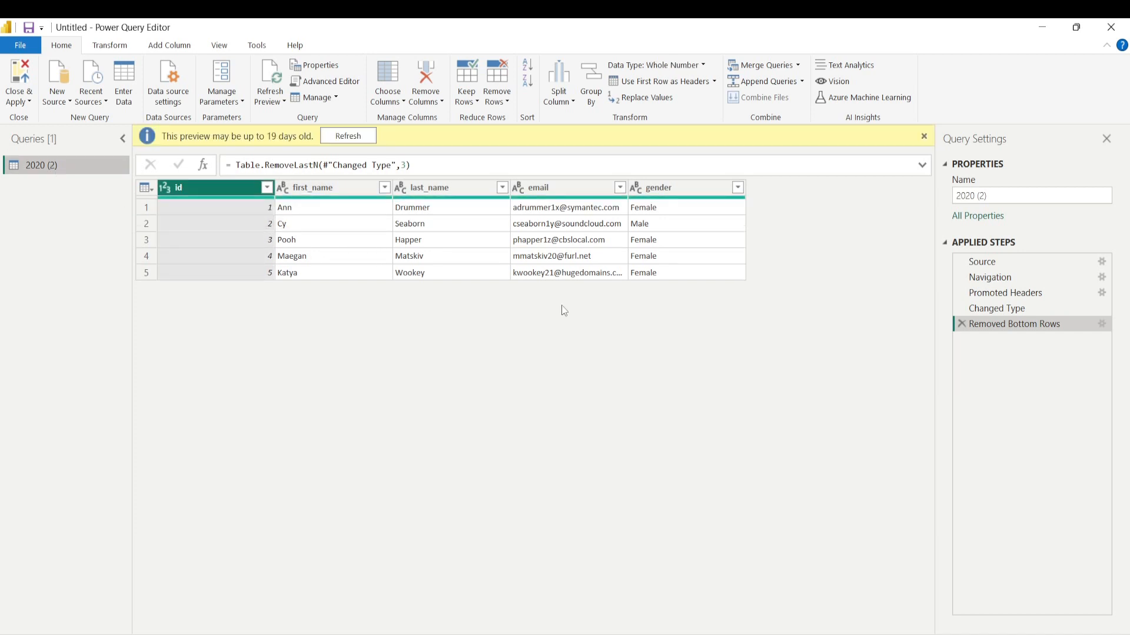
Import the 2021 sheet from the S2021 Excel workbook as a new source in the Power Query Editor
left_click(458, 254)
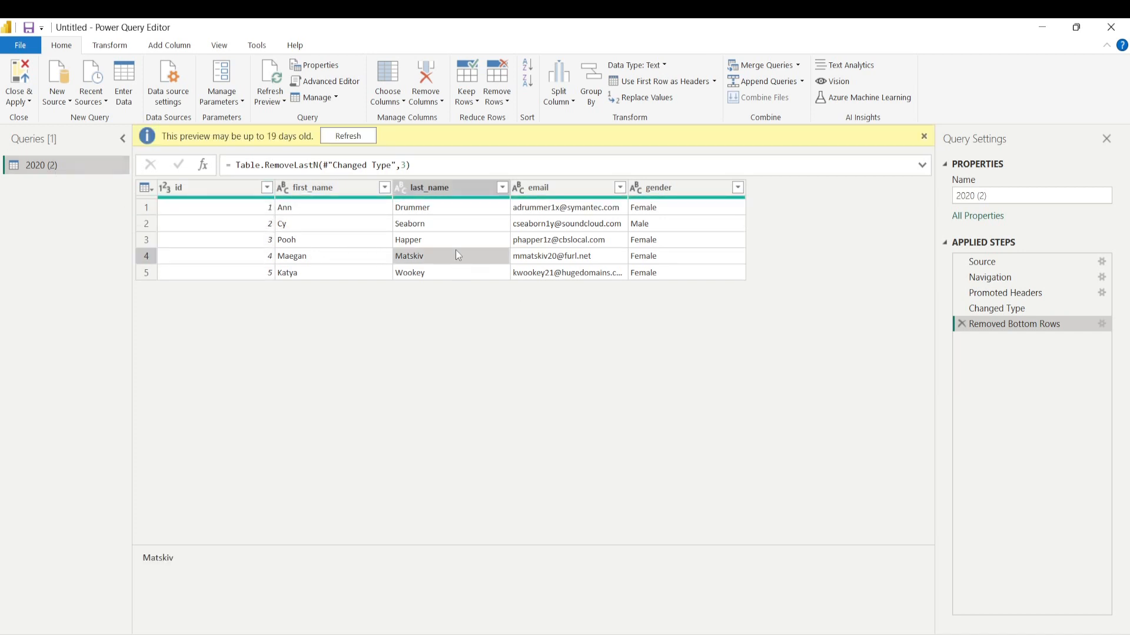
left_click(53, 102)
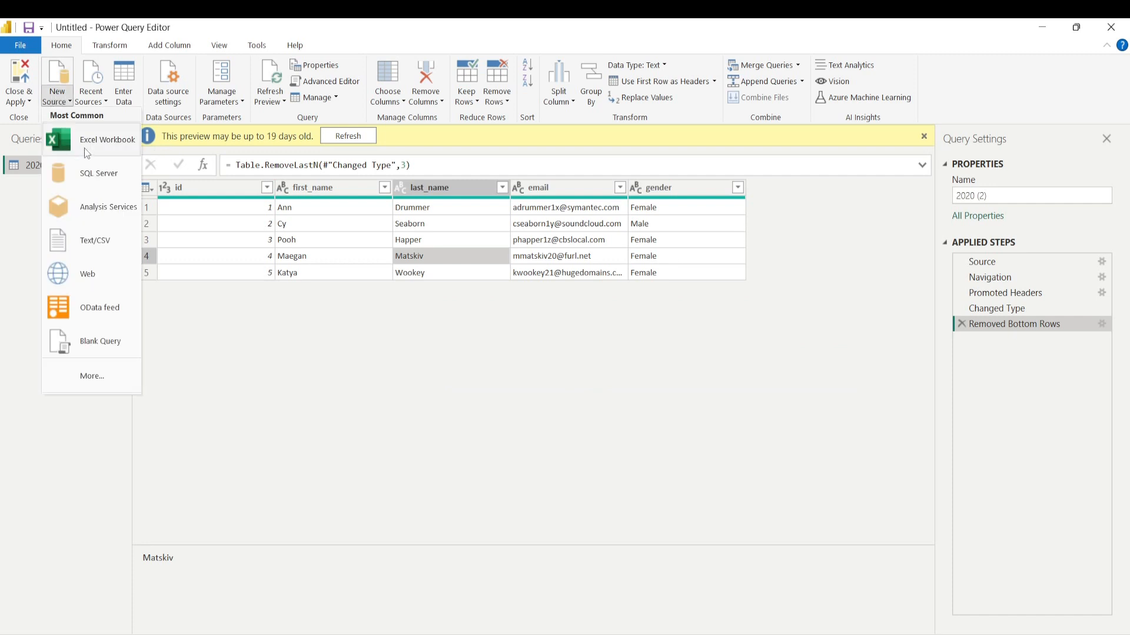
left_click(83, 147)
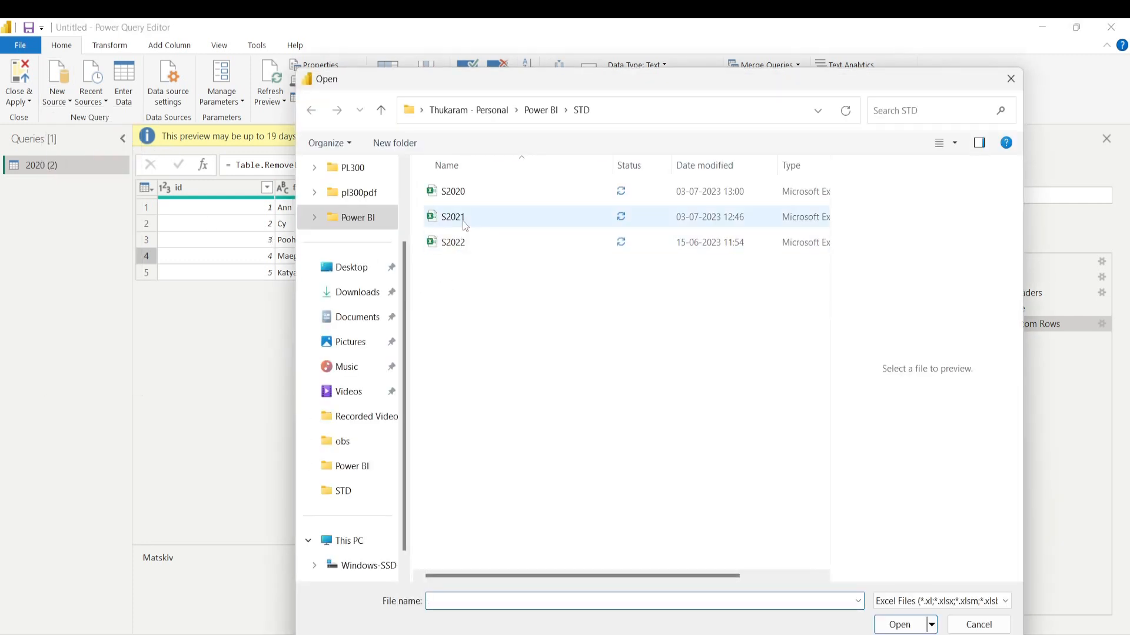
left_click(461, 217)
left_click(900, 625)
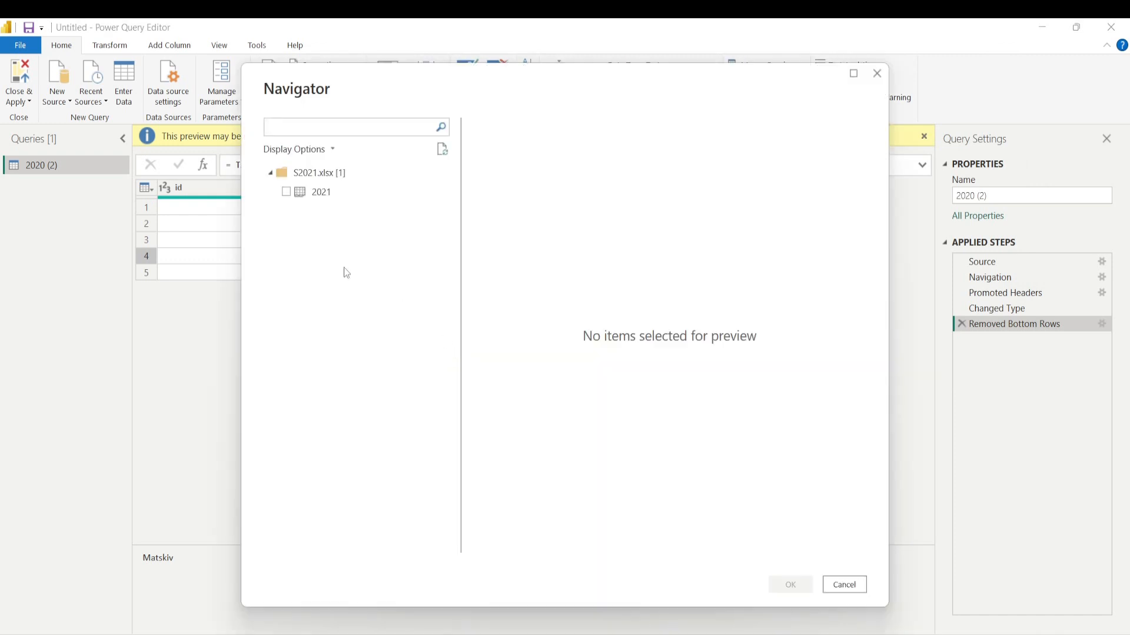
left_click(287, 192)
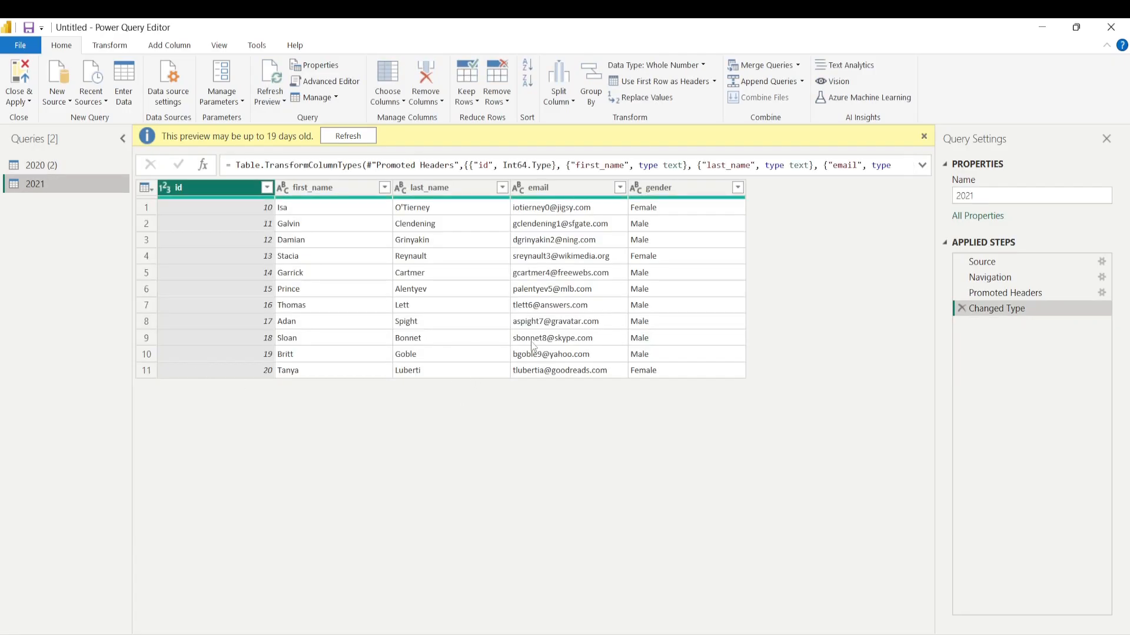
Compare the columns and data types of the 2021 query with those of the 2020 (2) query
left_click(379, 275)
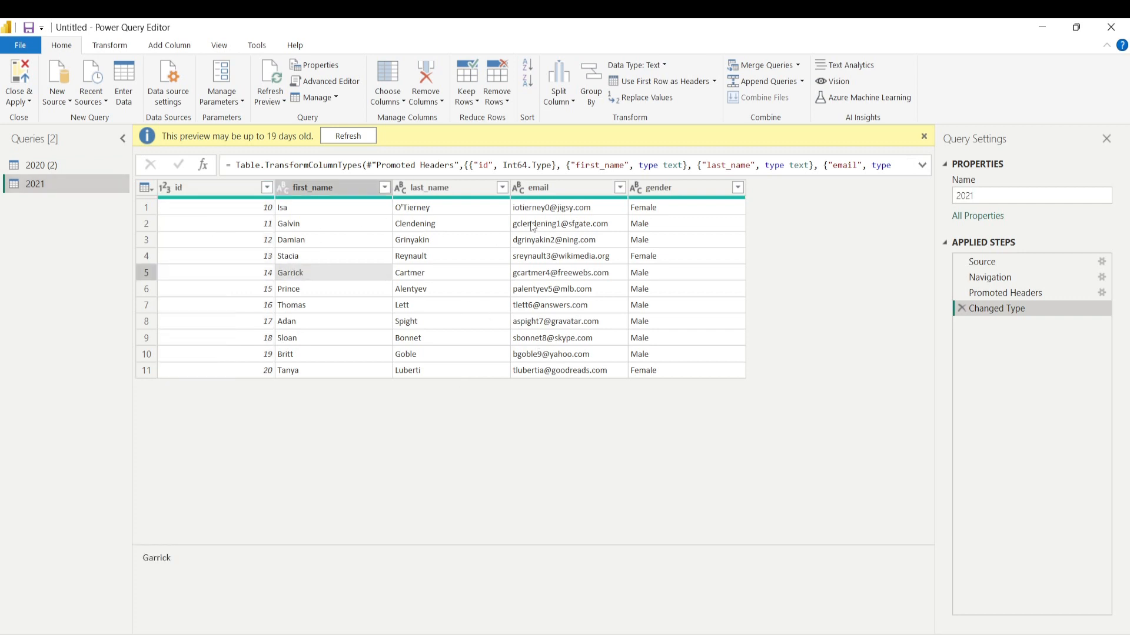
left_click(669, 242)
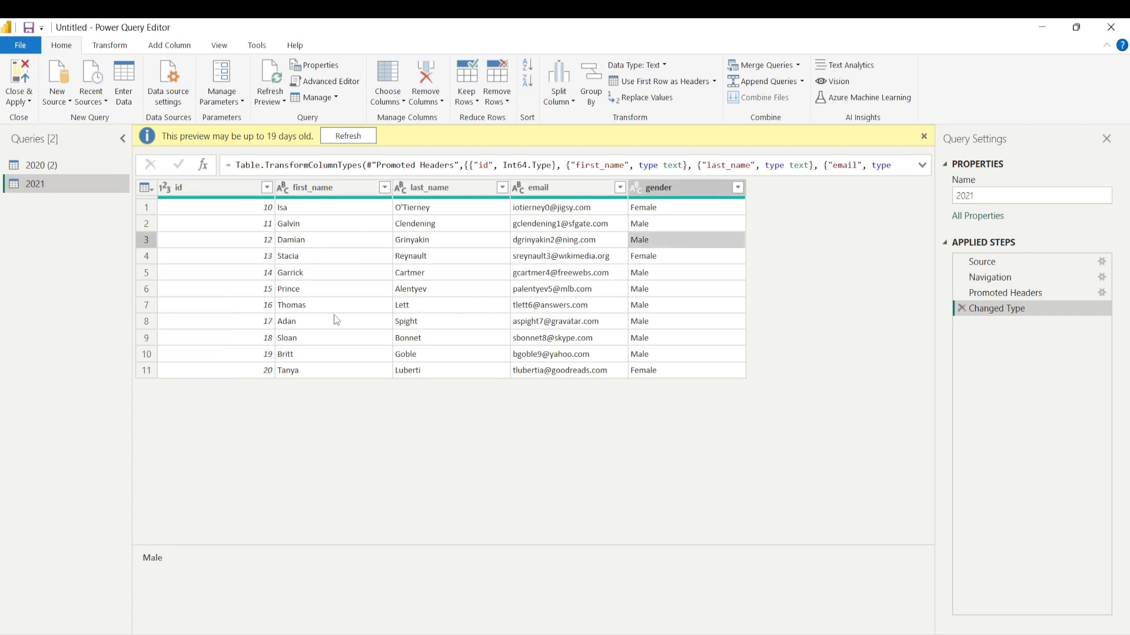
left_click(53, 166)
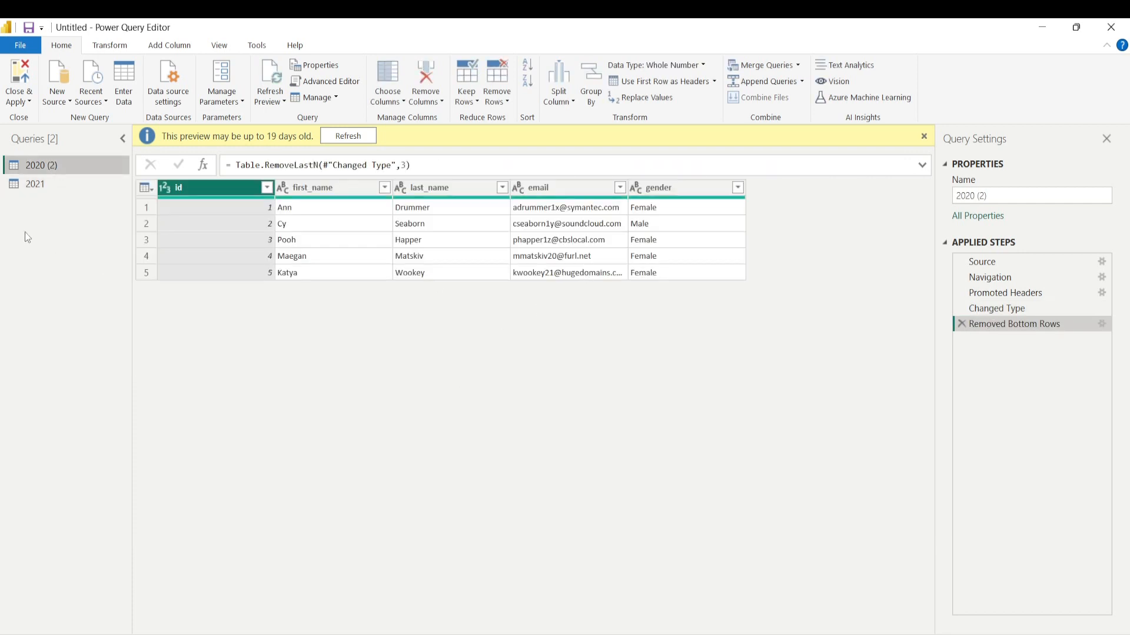
left_click(32, 191)
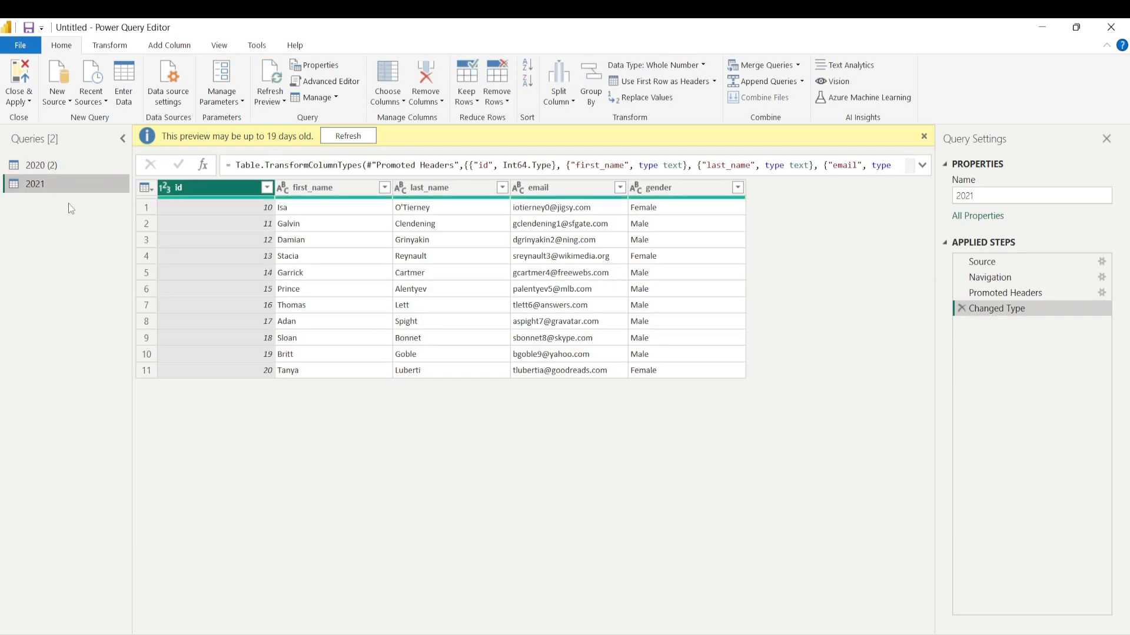
Append the 2021 table to the existing 2020 (2) query with the two-table option
left_click(57, 167)
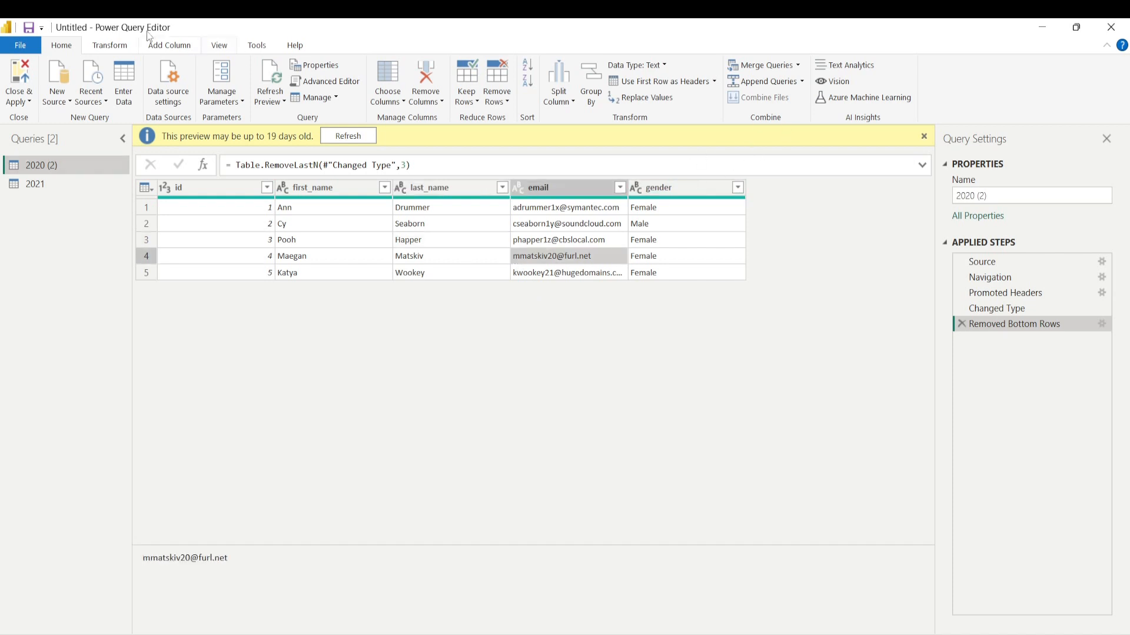
left_click(801, 82)
left_click(799, 103)
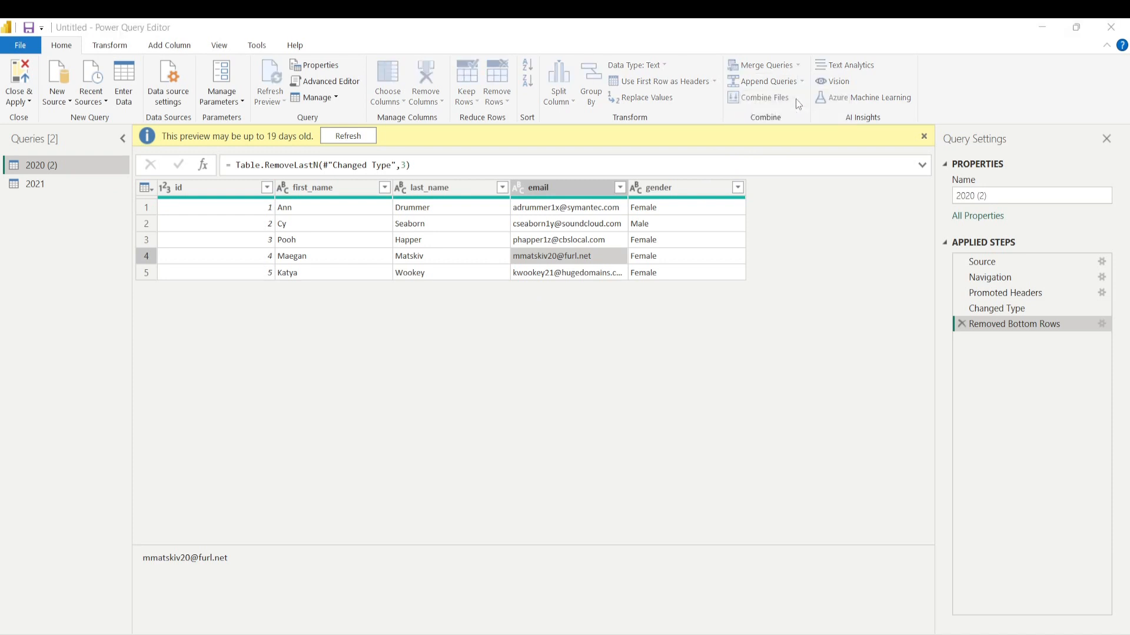
left_click(397, 363)
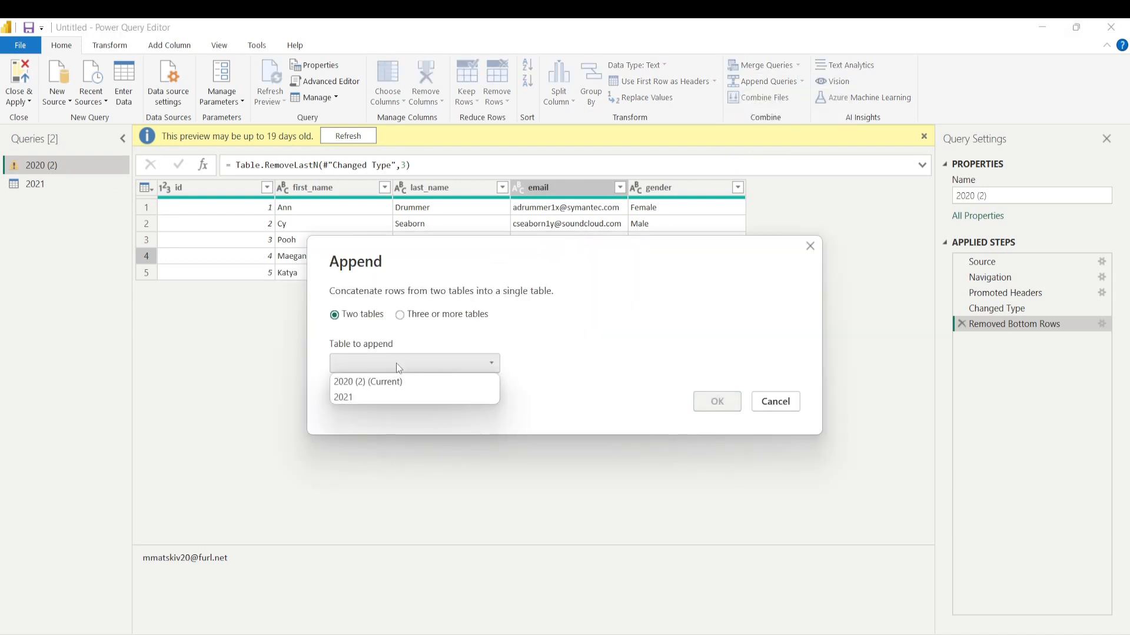
left_click(369, 405)
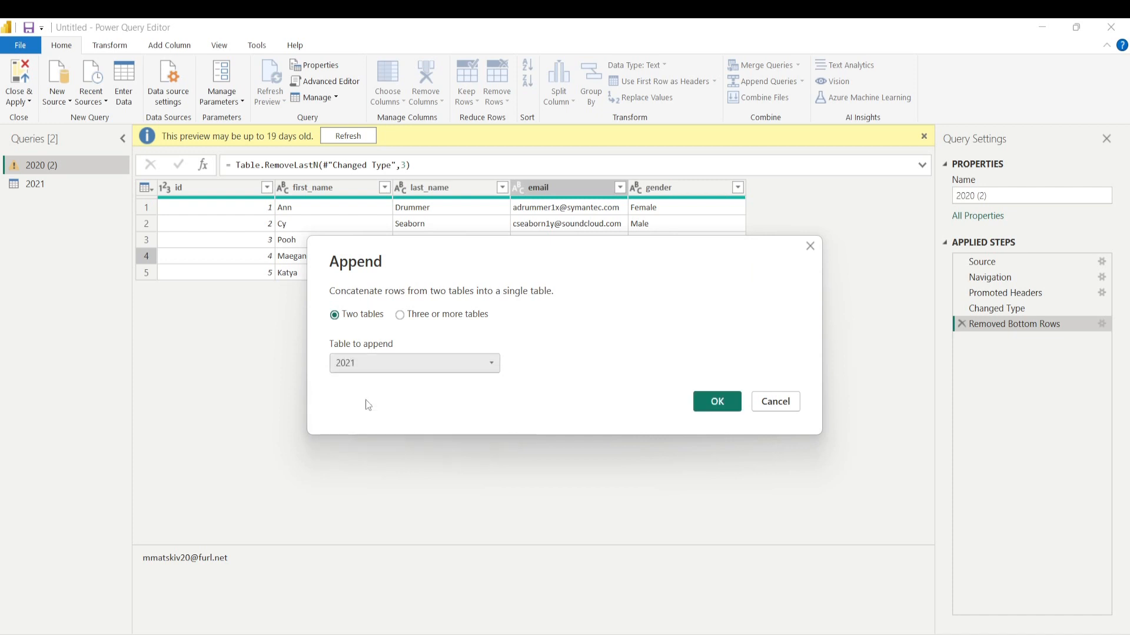
left_click(710, 410)
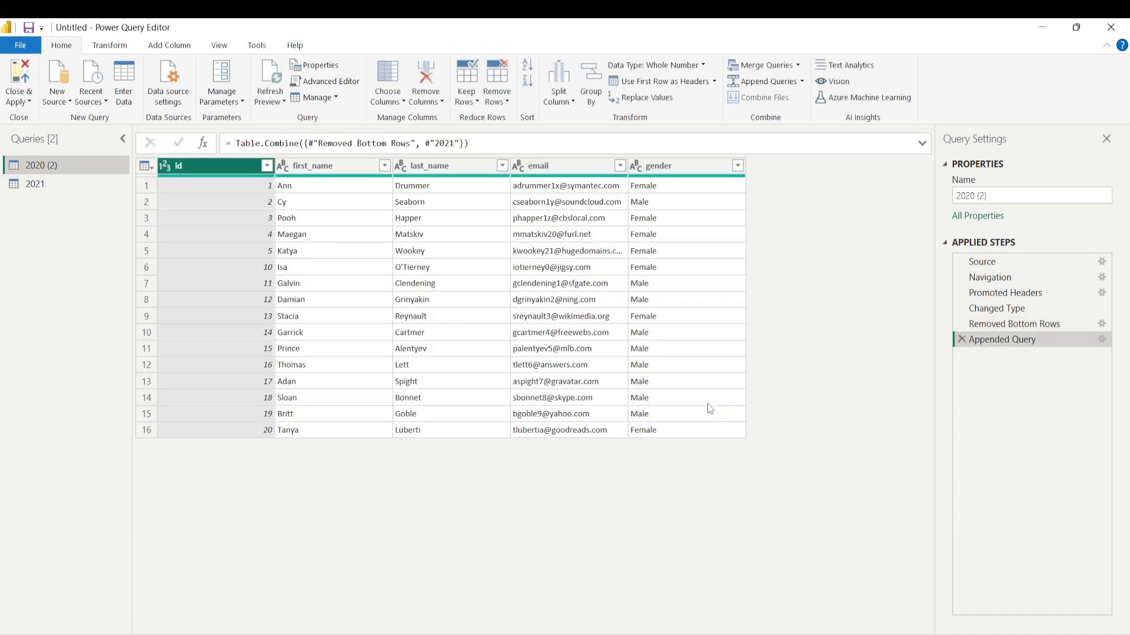
Examine the appended rows in the 2020 (2) query across the id, first_name and last_name columns
left_click(300, 285)
left_click(248, 253)
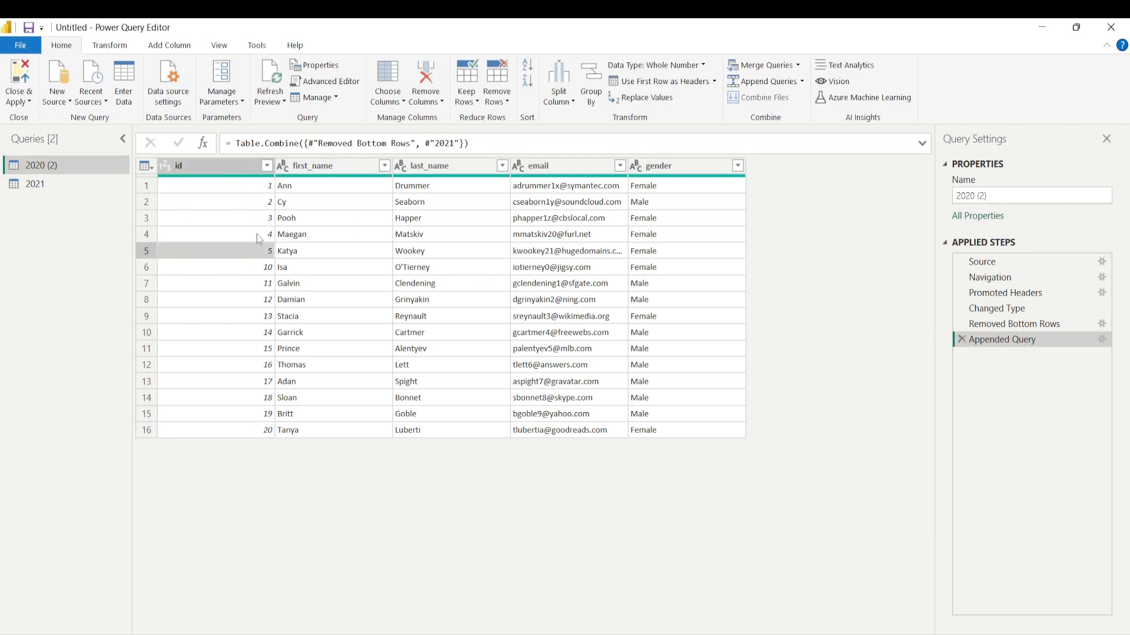
left_click(286, 318)
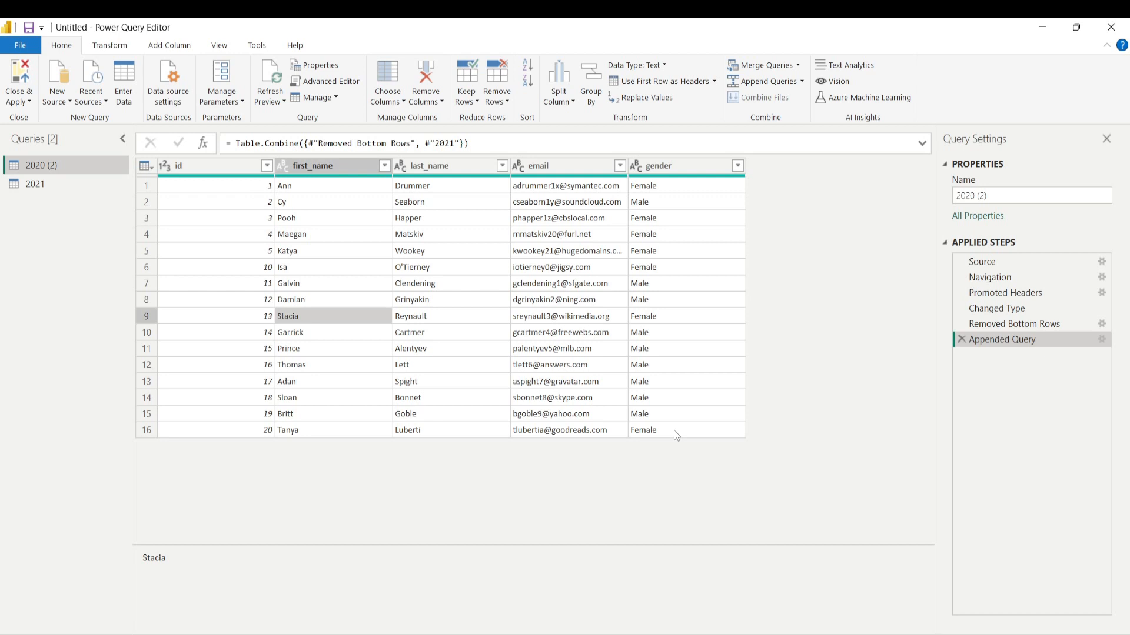
left_click(661, 420)
left_click(497, 361)
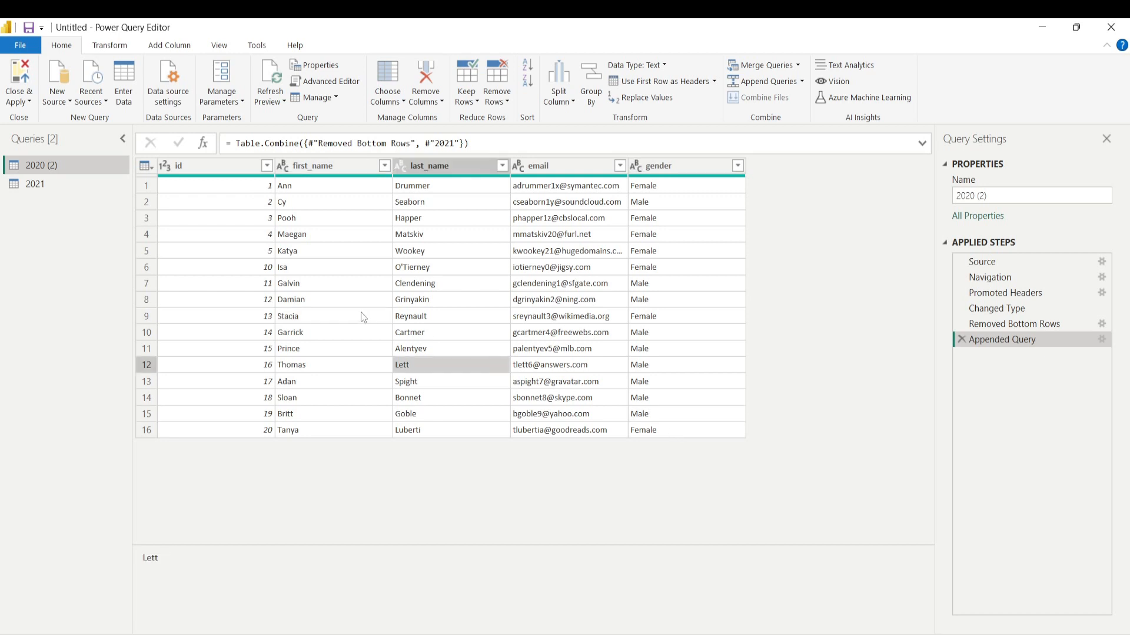
left_click(320, 259)
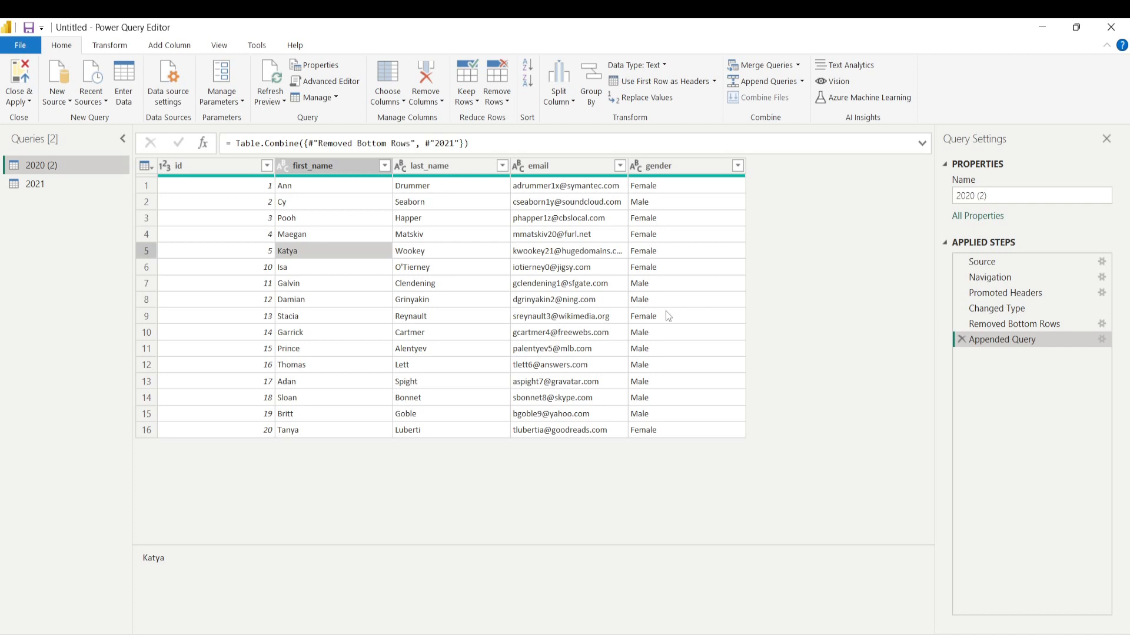
left_click(438, 284)
left_click(422, 235)
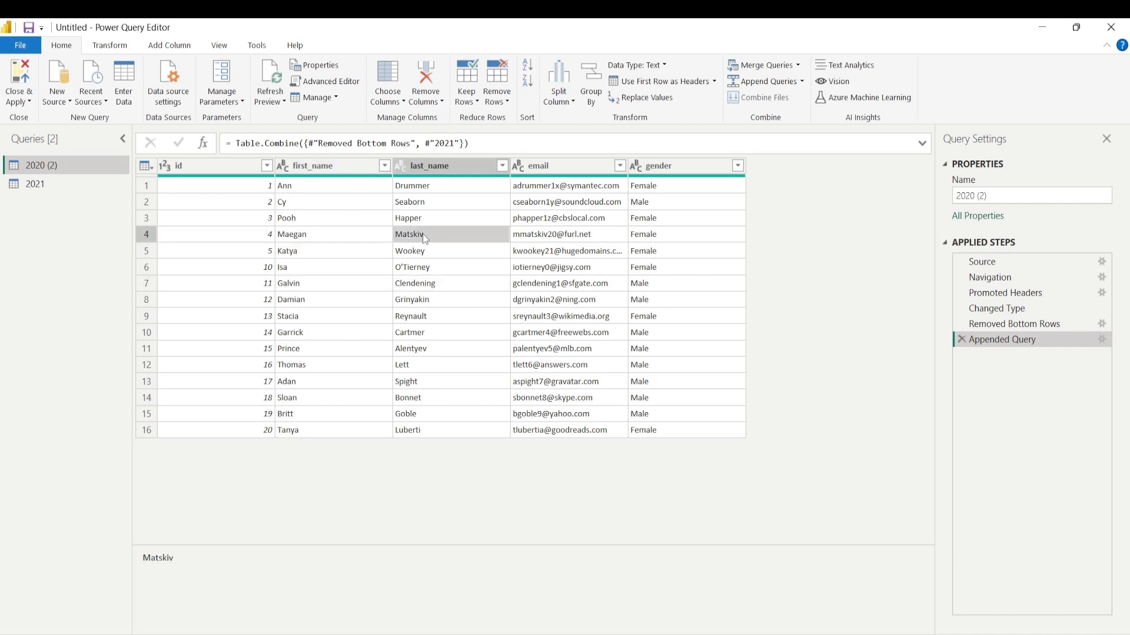
left_click(338, 255)
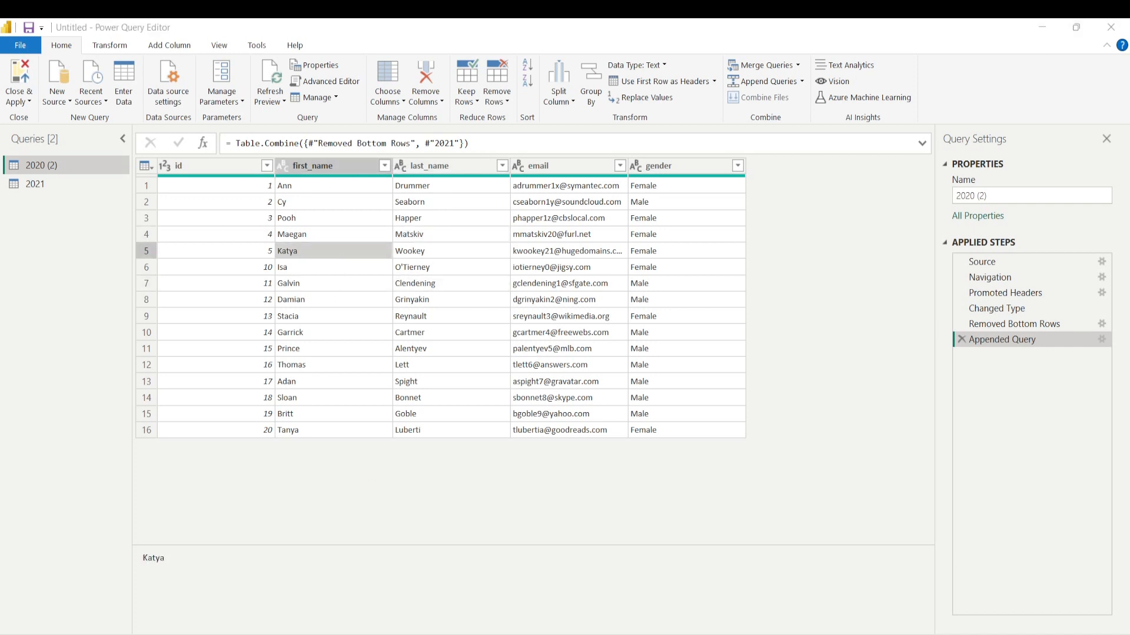
Switch to the S2022 workbook in Excel and inspect its STUDENT id and City columns
left_click(923, 595)
left_click(454, 301)
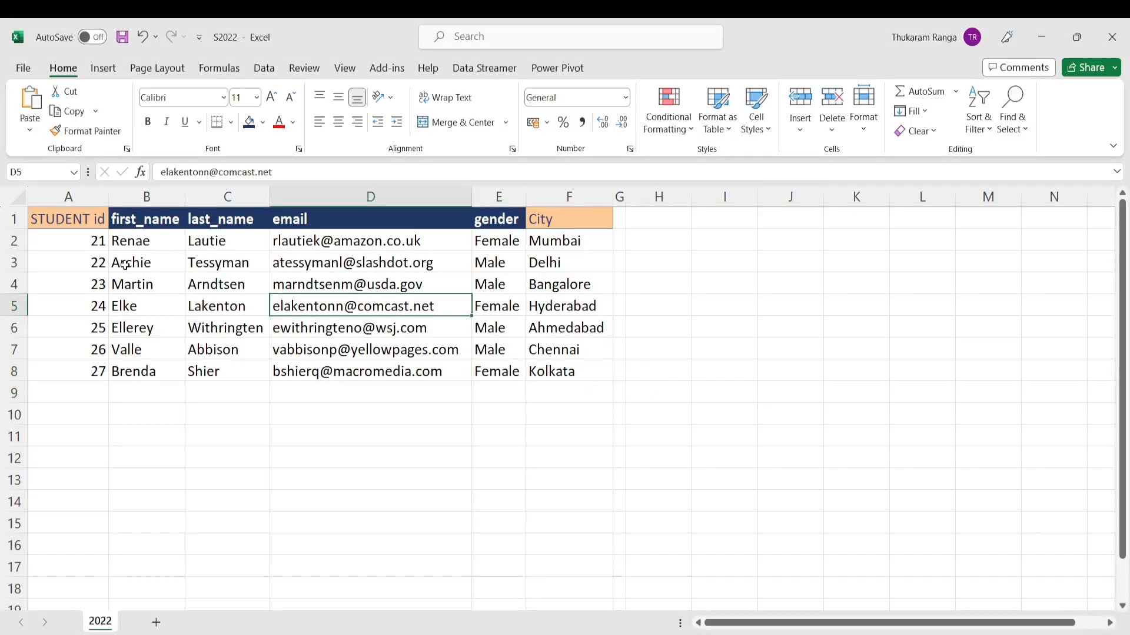
left_click(76, 221)
left_click(127, 306)
left_click(65, 220)
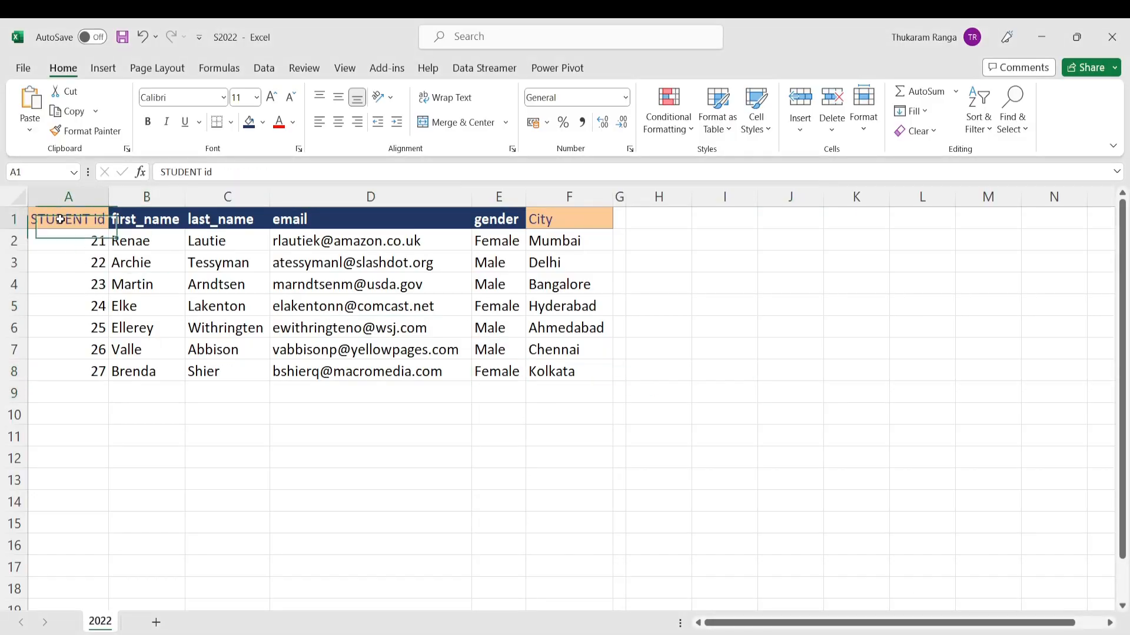
left_click(552, 220)
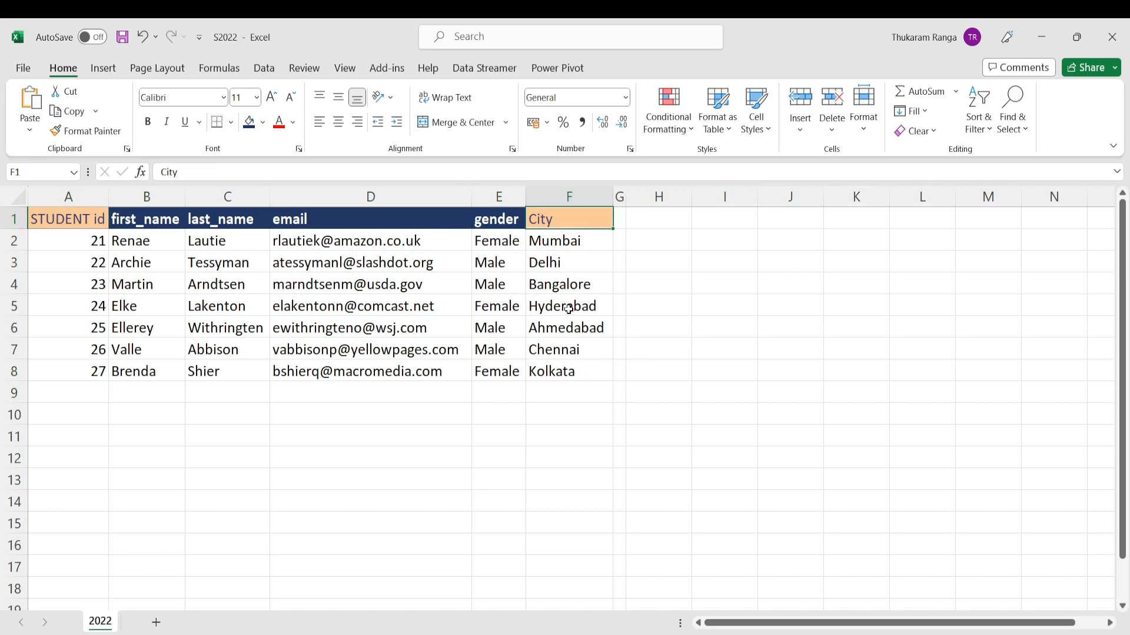
left_click(568, 356)
left_click(541, 220)
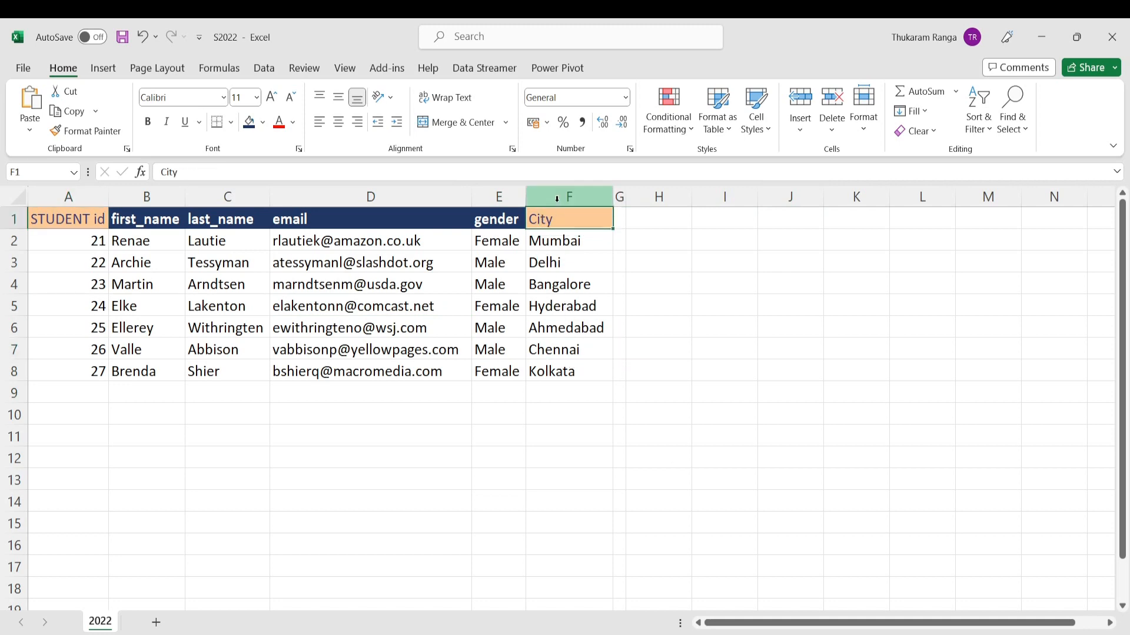
left_click(579, 335)
left_click(553, 219)
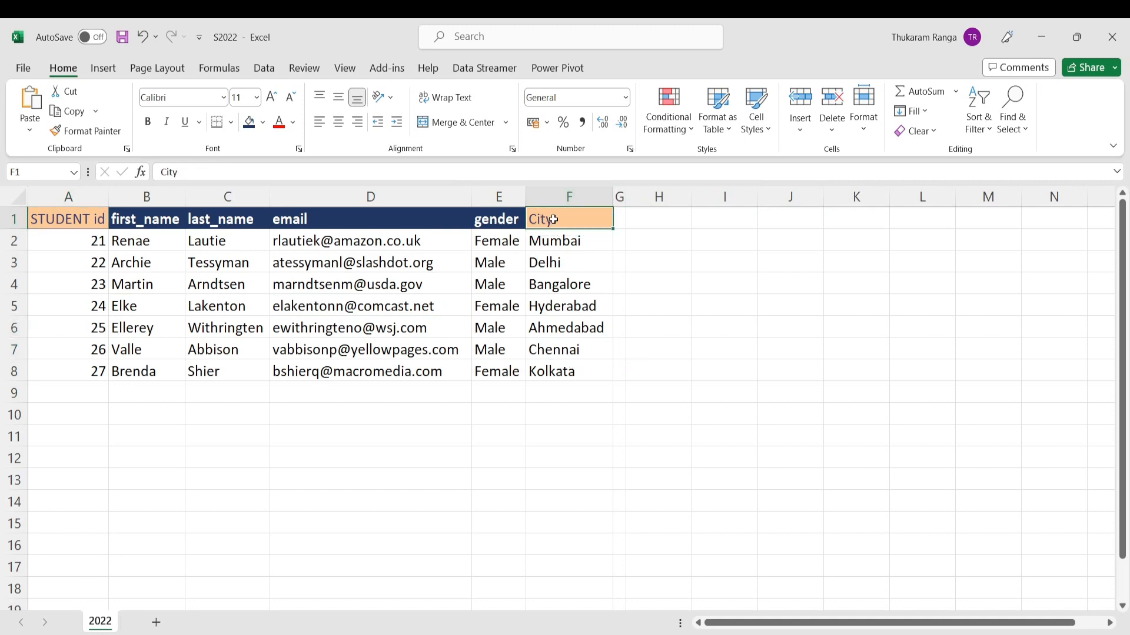
Bring up the S2020 workbook and place a smaller S2022 window over it so both header rows can be compared
double_click(305, 35)
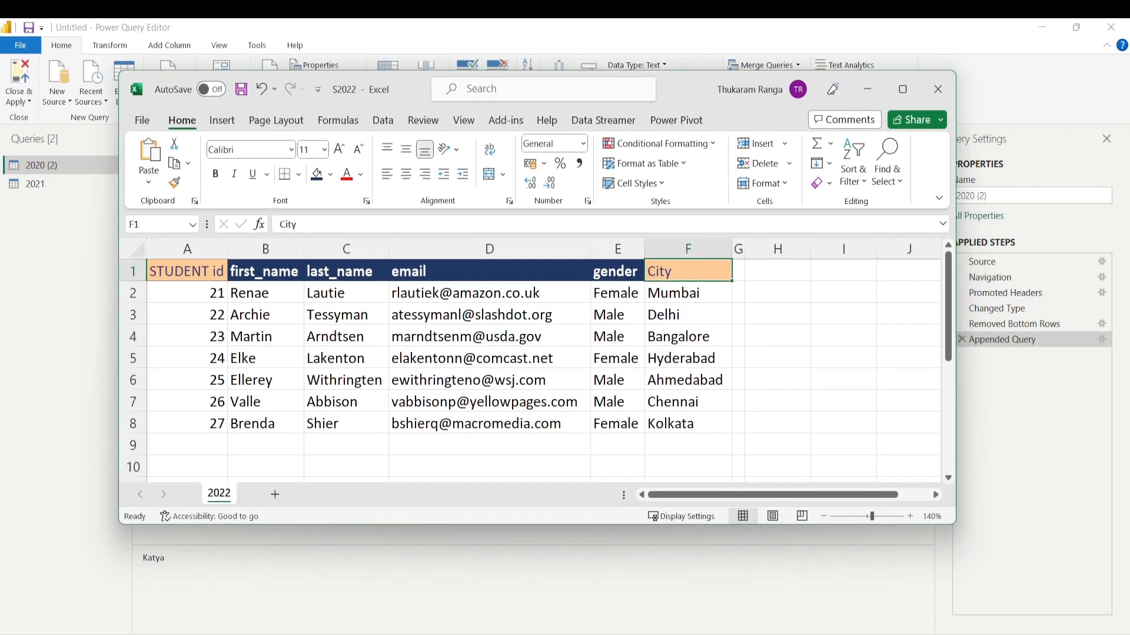
mouse_move(707, 623)
left_click(708, 573)
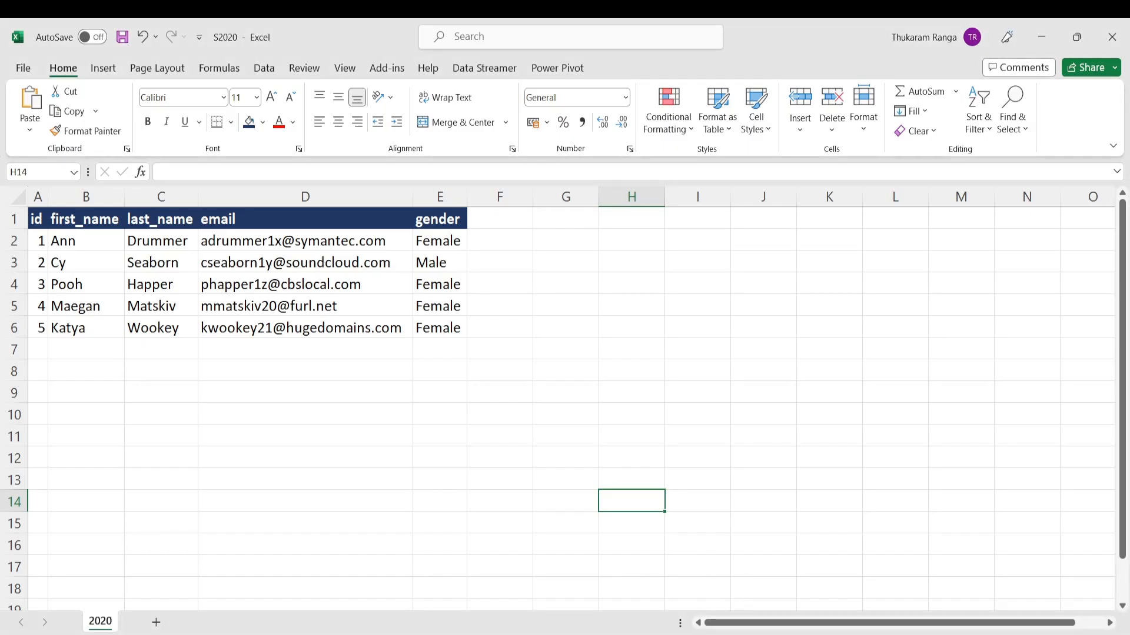
mouse_move(820, 632)
left_click(959, 579)
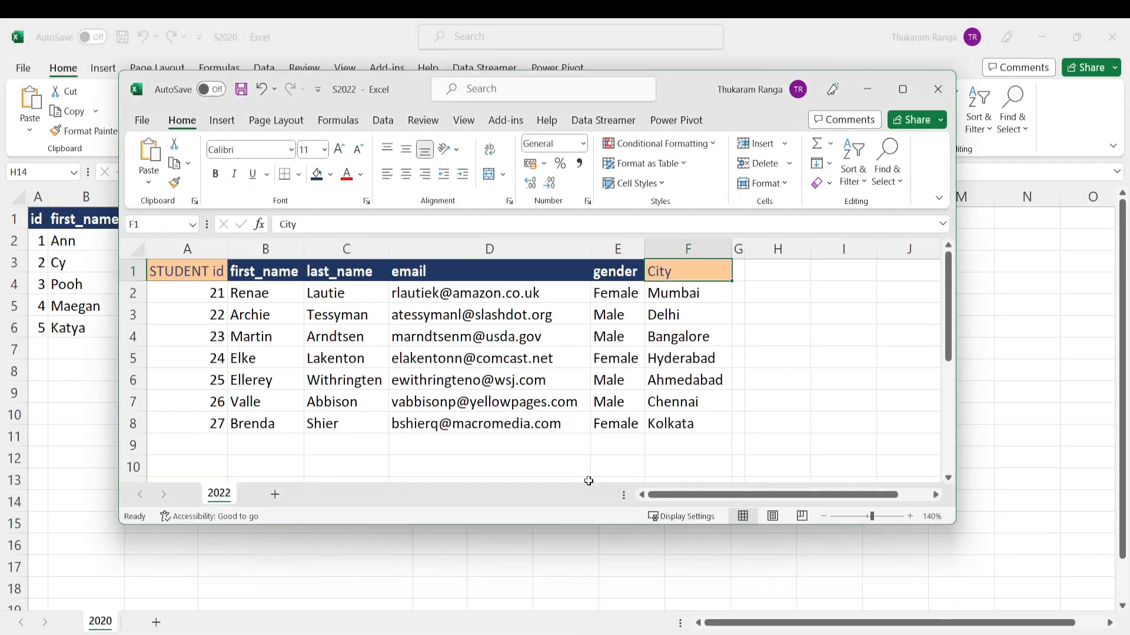
left_click_drag(410, 87, 281, 294)
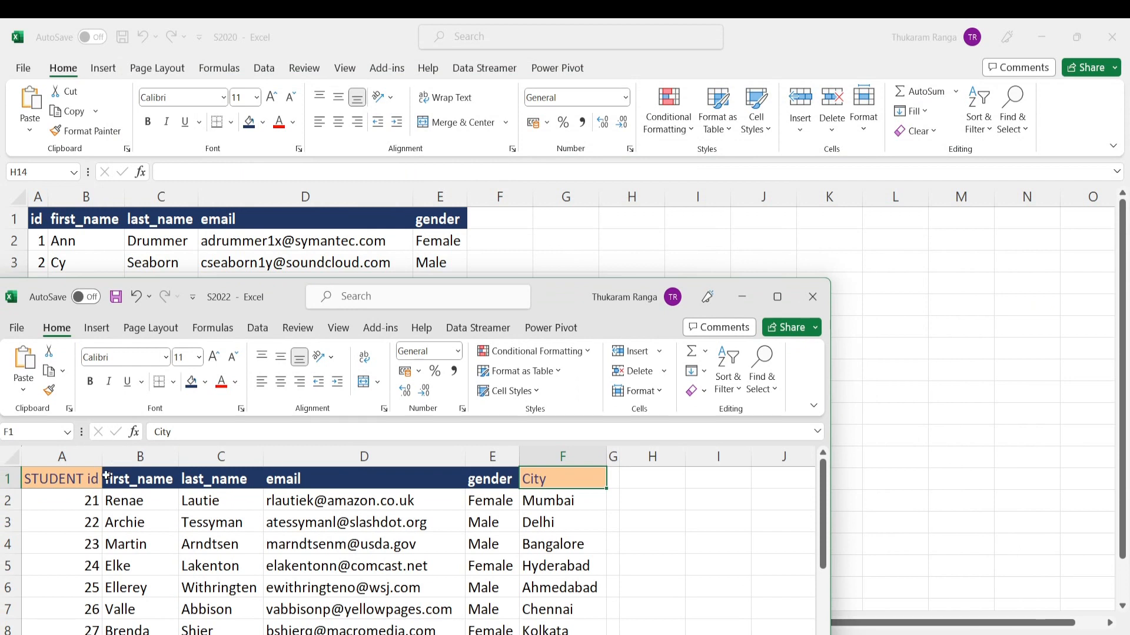
Compare the S2022 headers from STUDENT id to City with the S2020 headers and go through the first city values
left_click(80, 479)
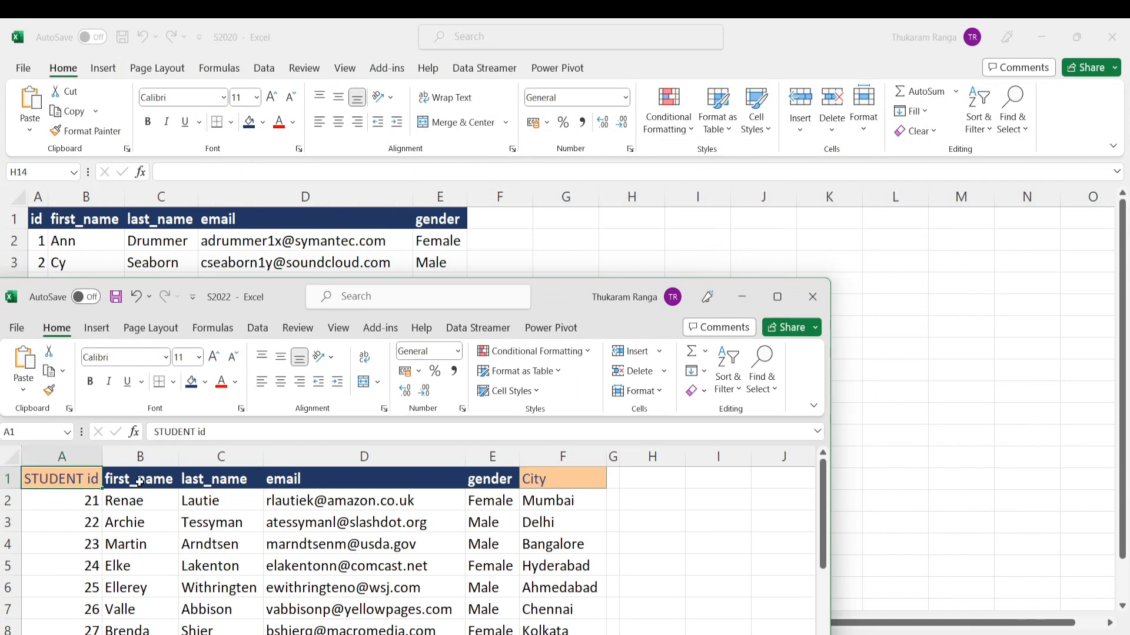
left_click_drag(139, 483, 489, 479)
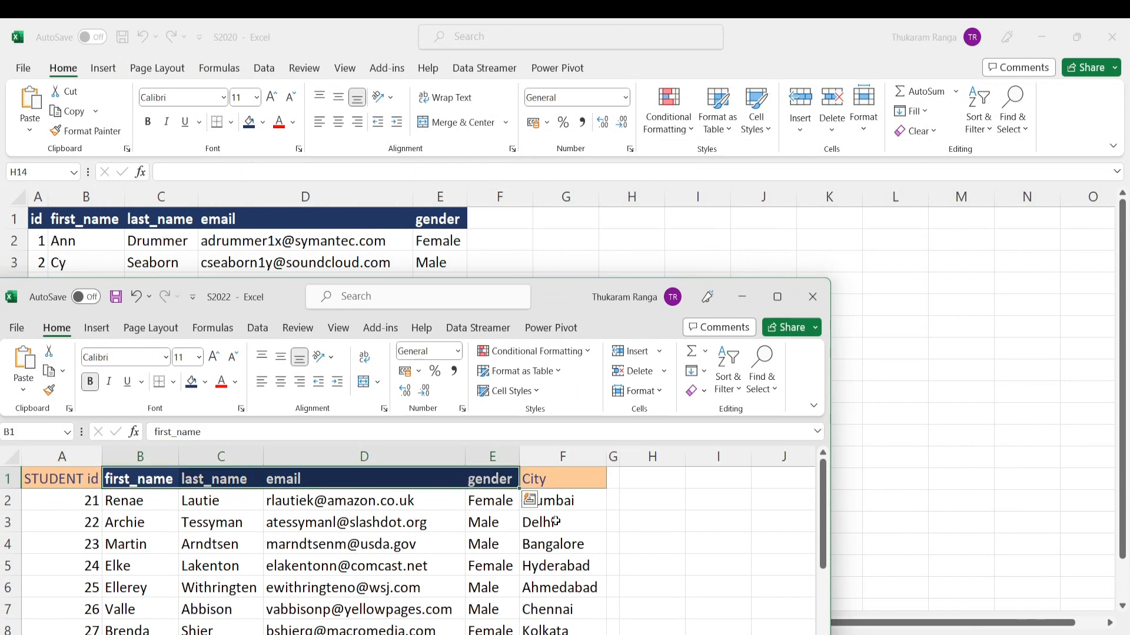
left_click(559, 523)
left_click(552, 478)
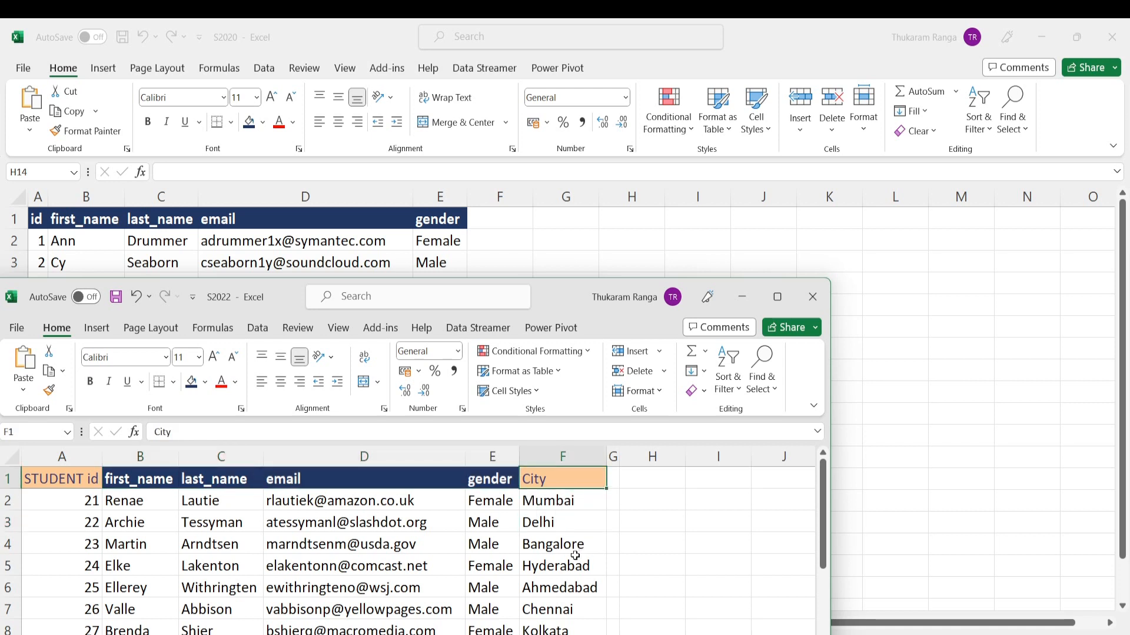
key("Down")
key("Down")
key("Down")
key("Down")
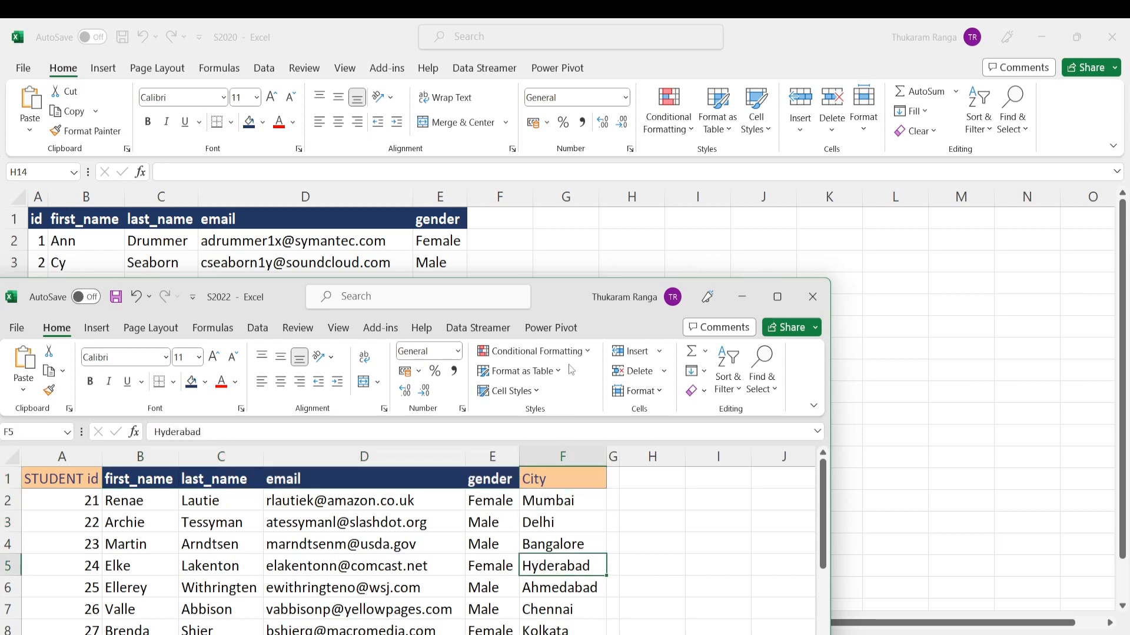
Review the student data rows of the S2022 sheet and return to the Power Query Editor
left_click(222, 539)
left_click(115, 522)
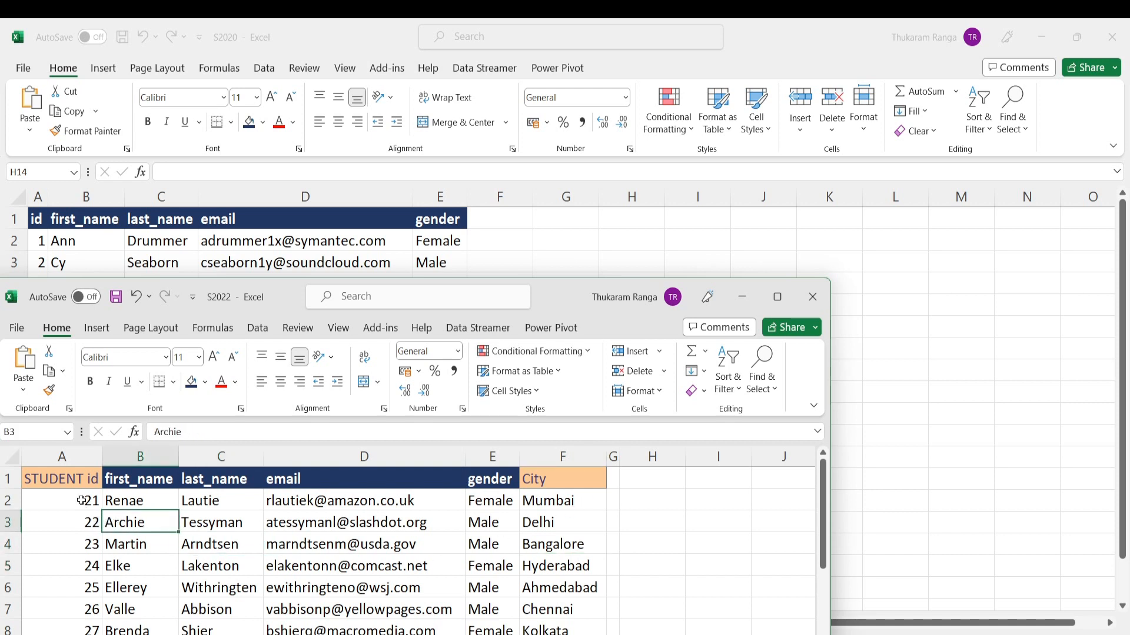
mouse_move(85, 502)
left_mouse_down()
mouse_move(447, 606)
mouse_move(563, 624)
left_mouse_up()
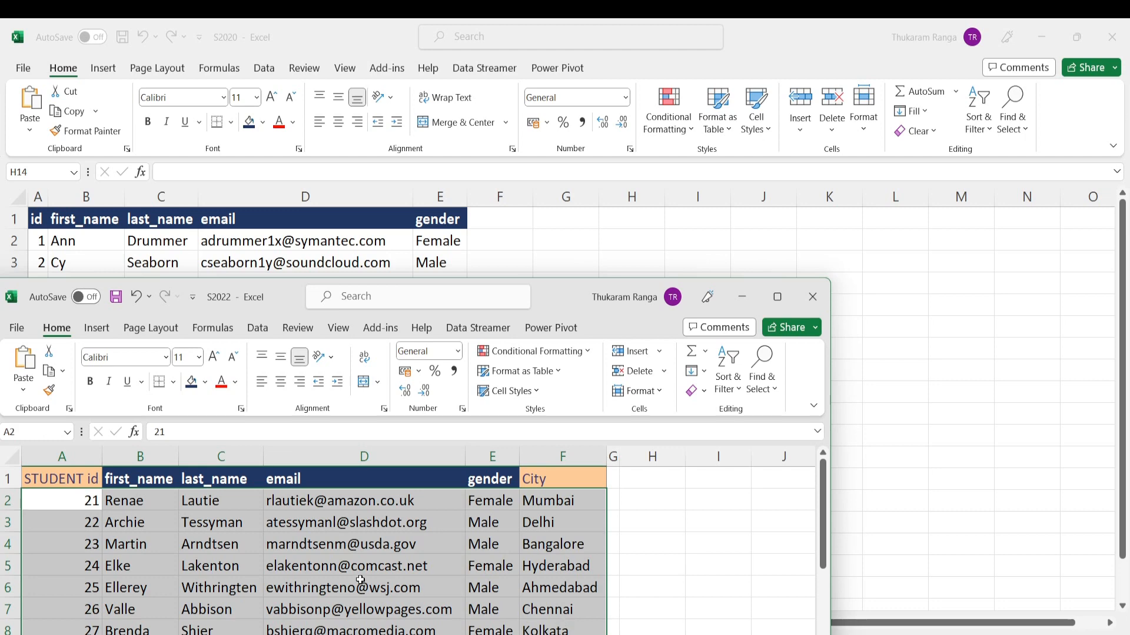
left_click(360, 581)
left_click_drag(53, 499, 565, 629)
left_click(693, 589)
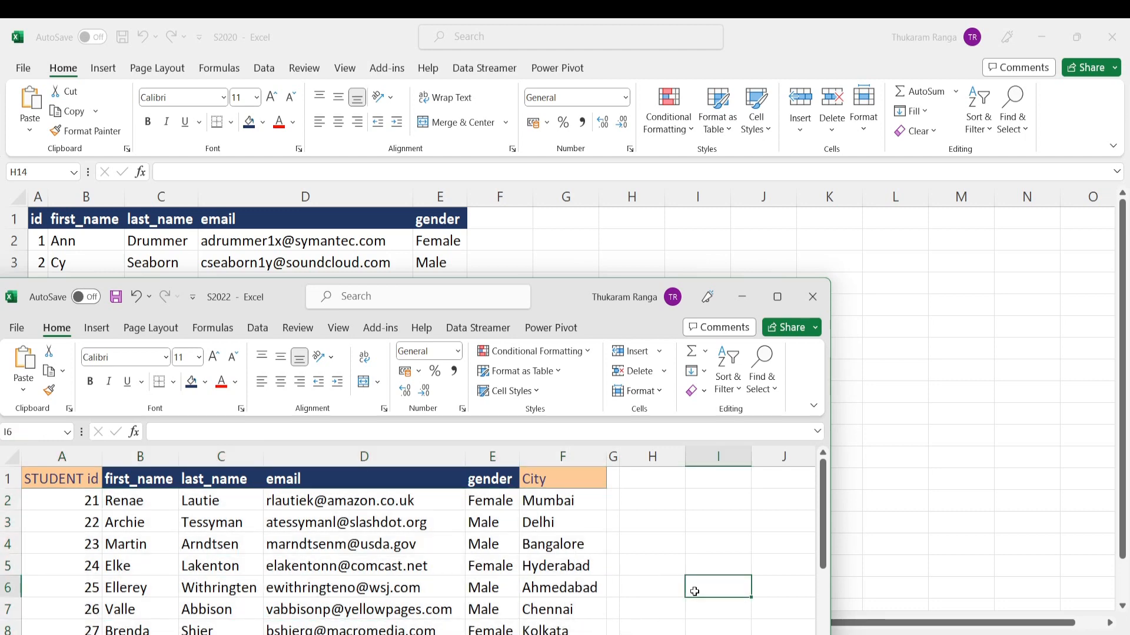
left_click(778, 298)
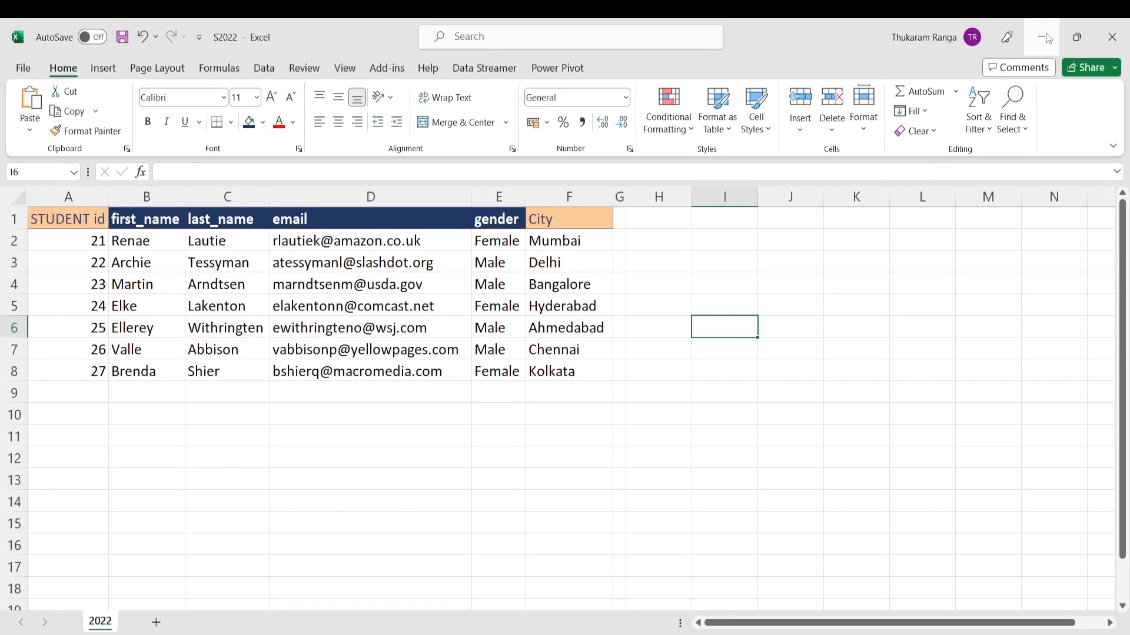
left_click(1045, 38)
left_click(1041, 40)
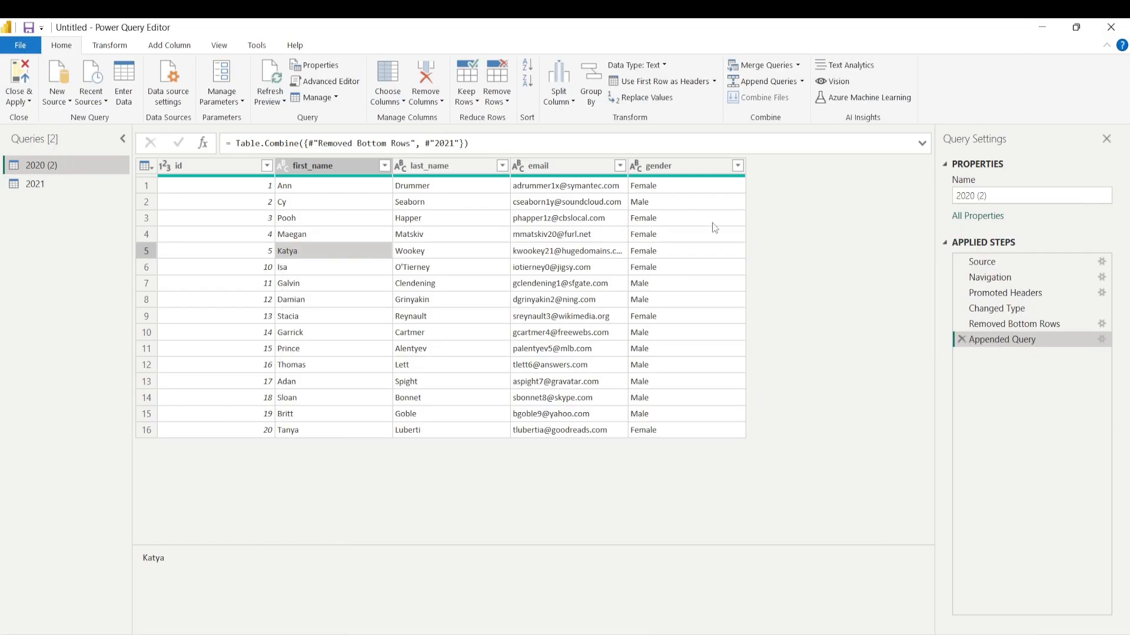
Import the 2022 sheet from the S2022 Excel workbook as a new source
left_click(30, 184)
left_click(47, 165)
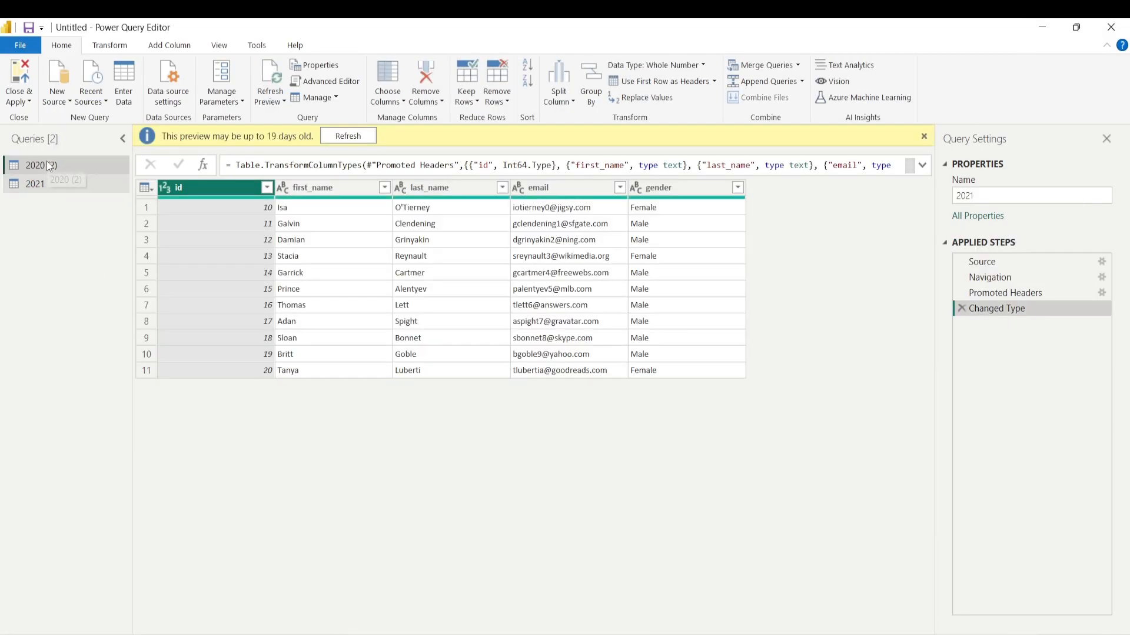
left_click(45, 186)
left_click(57, 98)
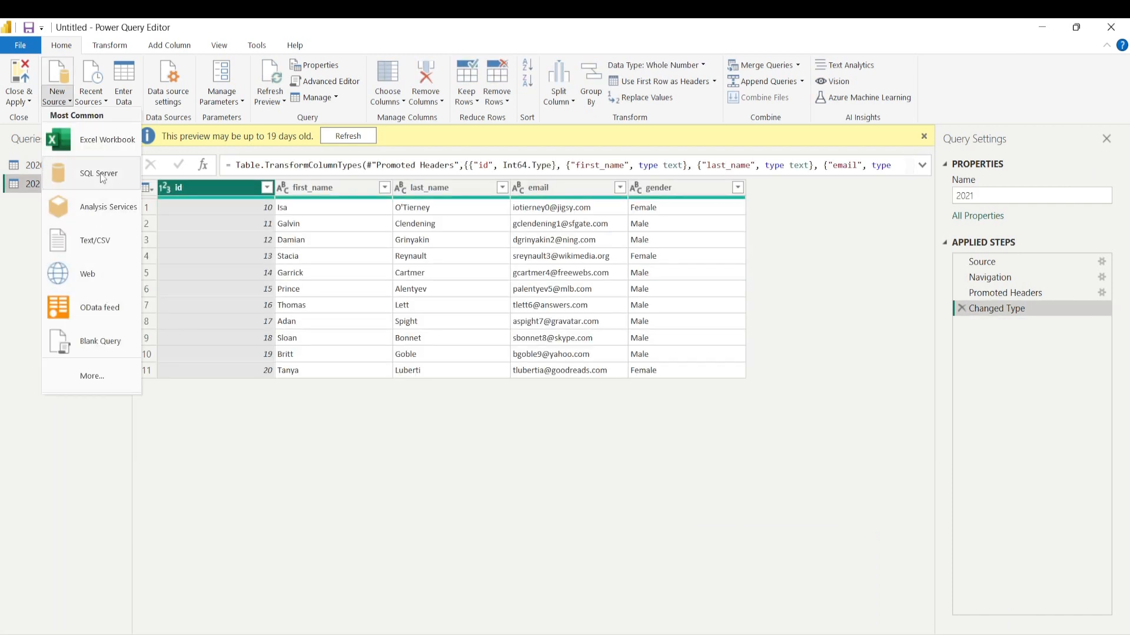
left_click(103, 147)
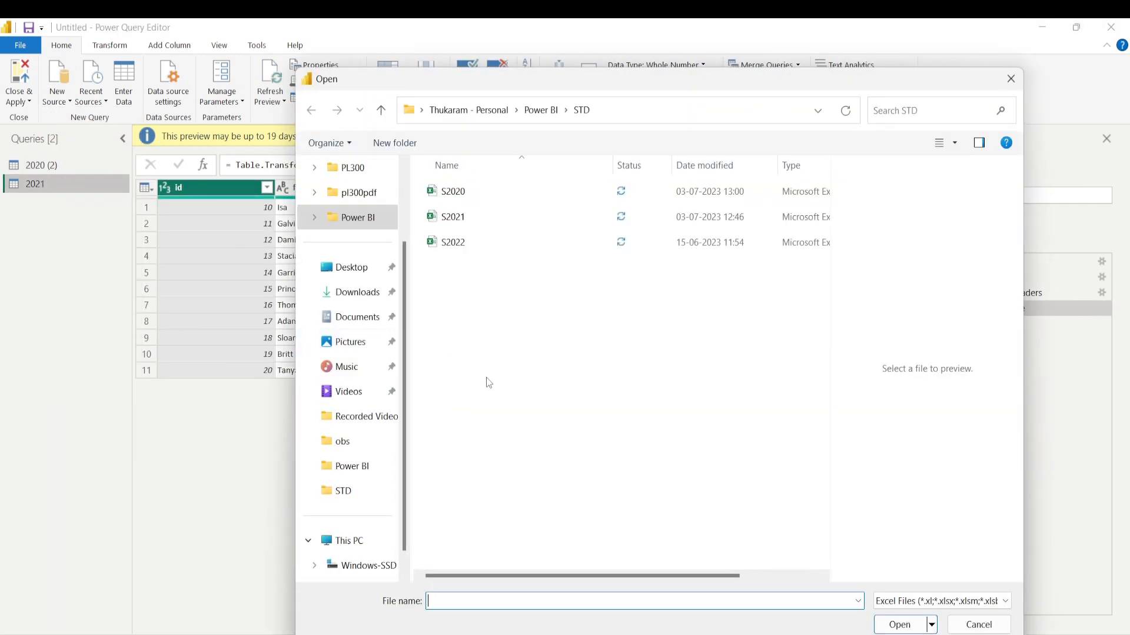
left_click(464, 243)
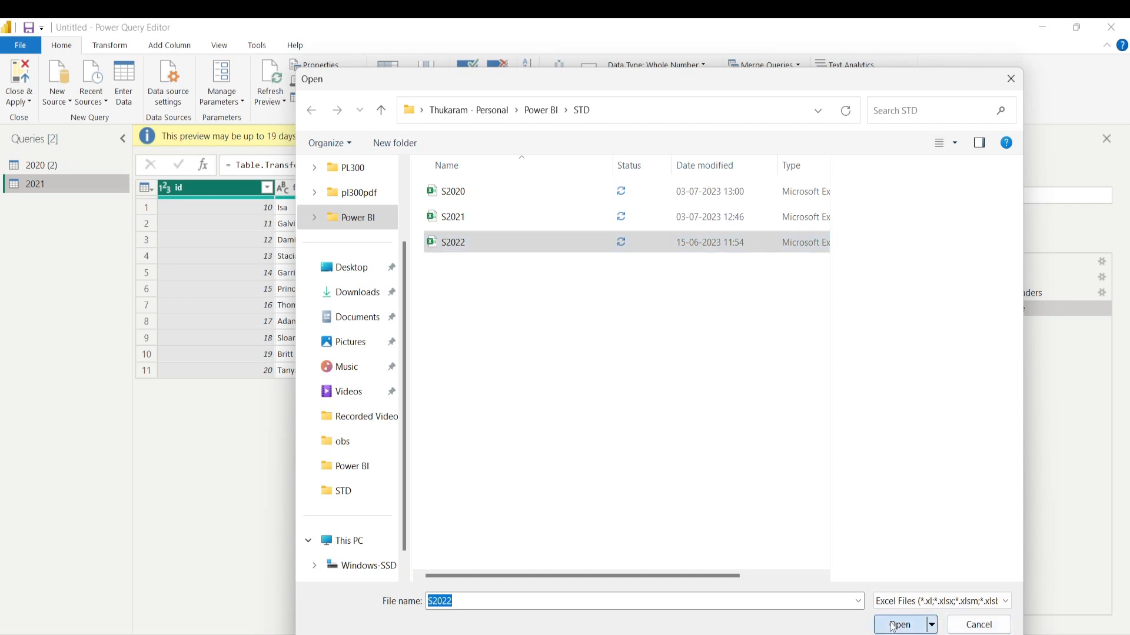
left_click(899, 625)
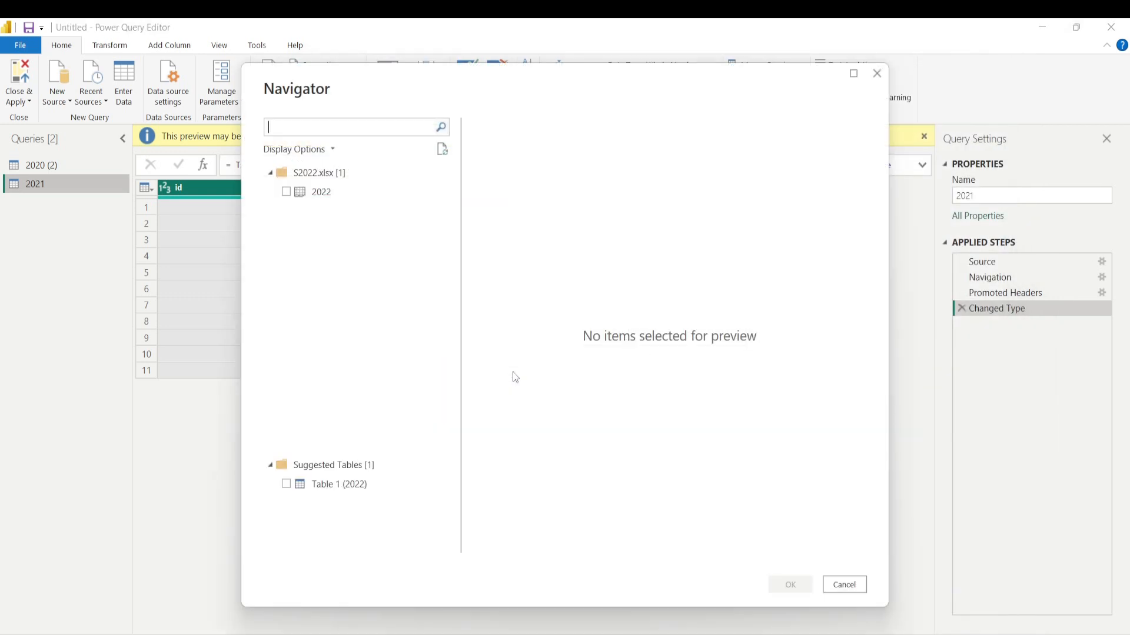
left_click(286, 192)
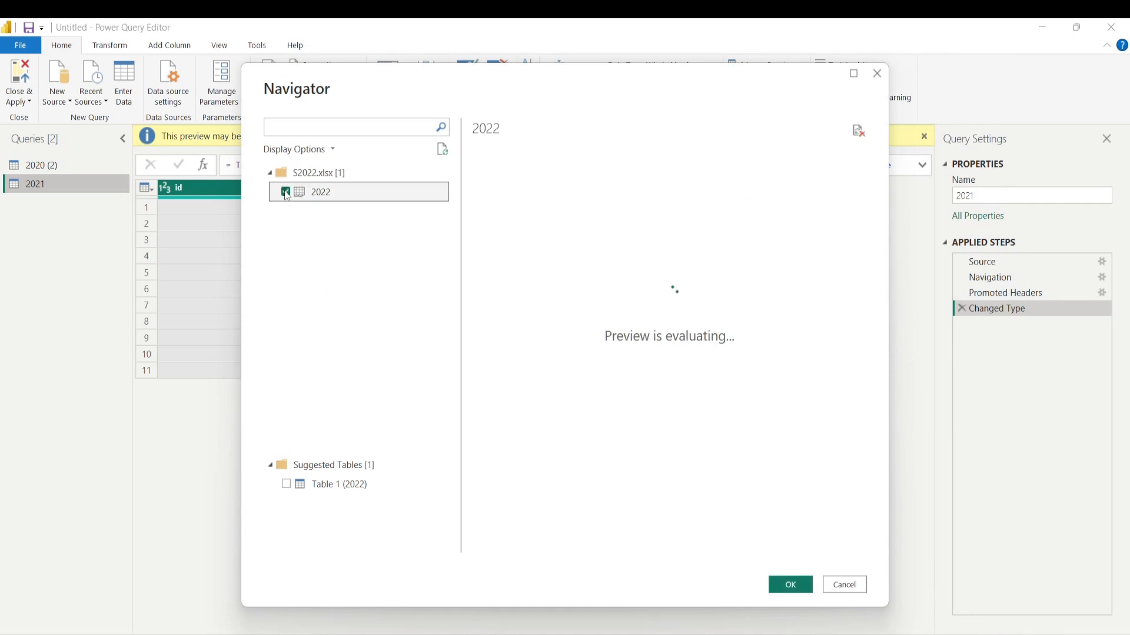
mouse_move(629, 559)
left_mouse_down()
mouse_move(698, 549)
mouse_move(626, 544)
left_mouse_up()
left_click_drag(742, 559, 847, 547)
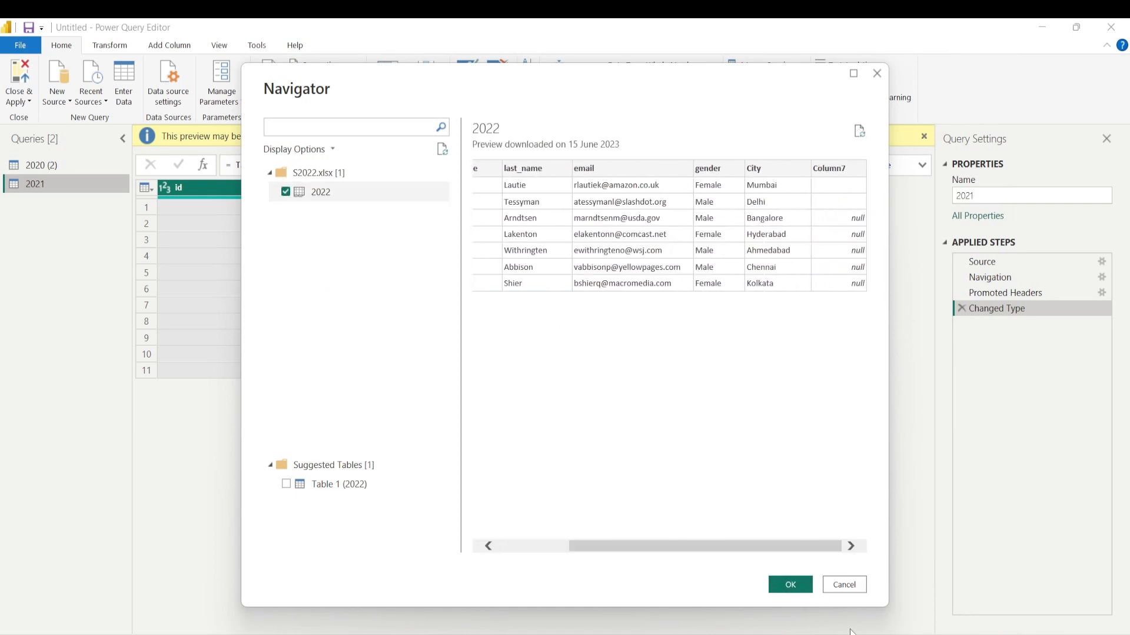
left_click(790, 584)
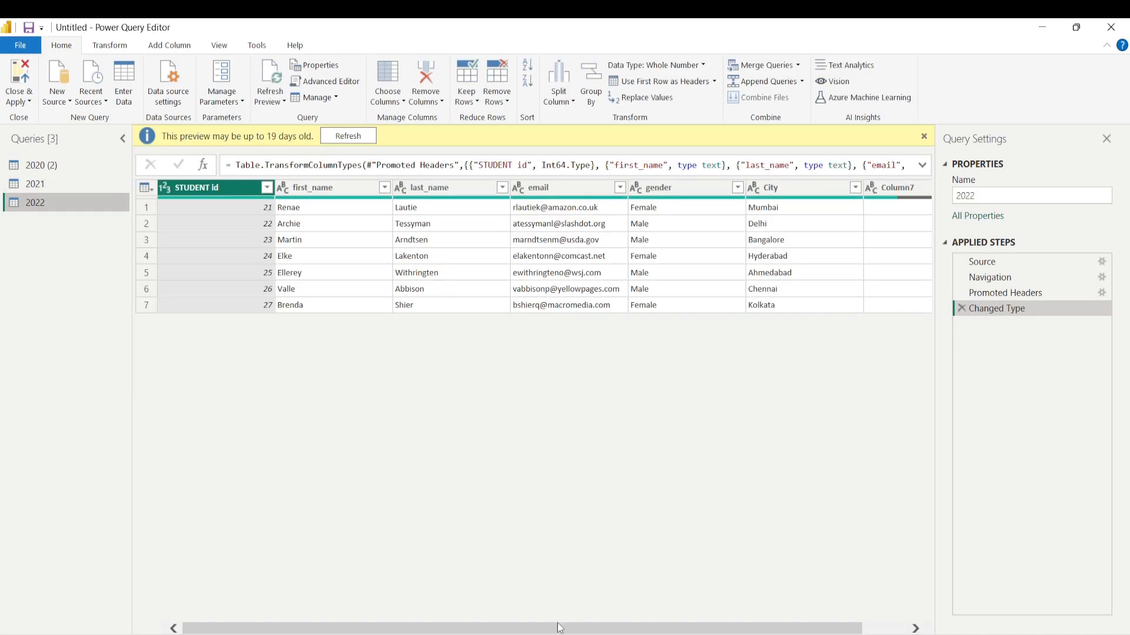
Remove Column7 from the 2022 query and check its STUDENT id column
left_click_drag(559, 628, 604, 628)
left_click(839, 191)
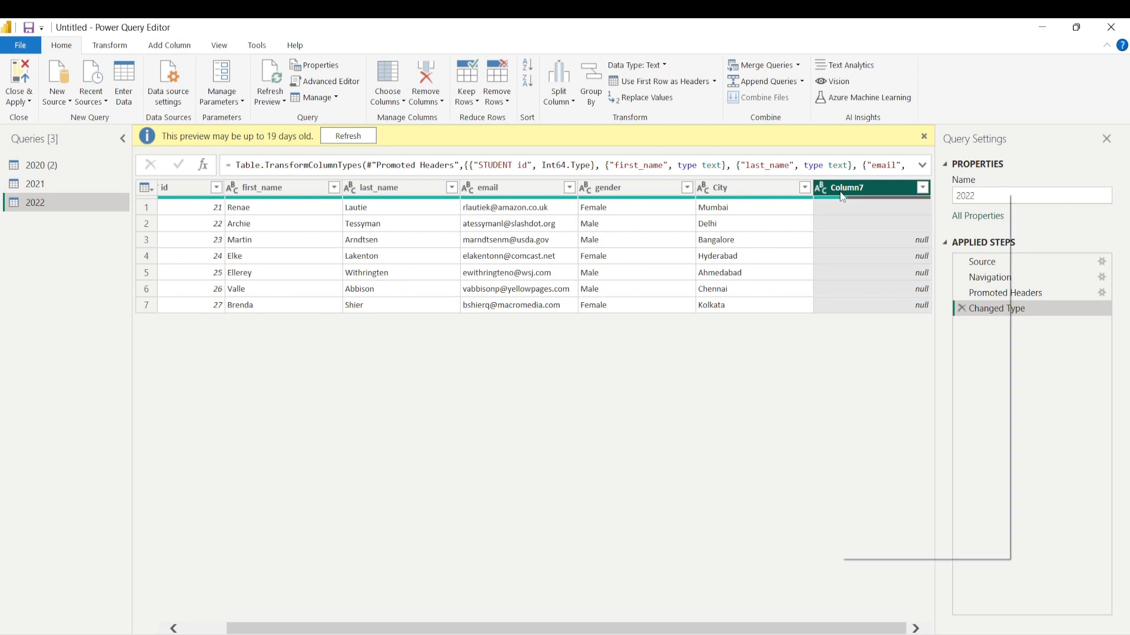
left_click(883, 220)
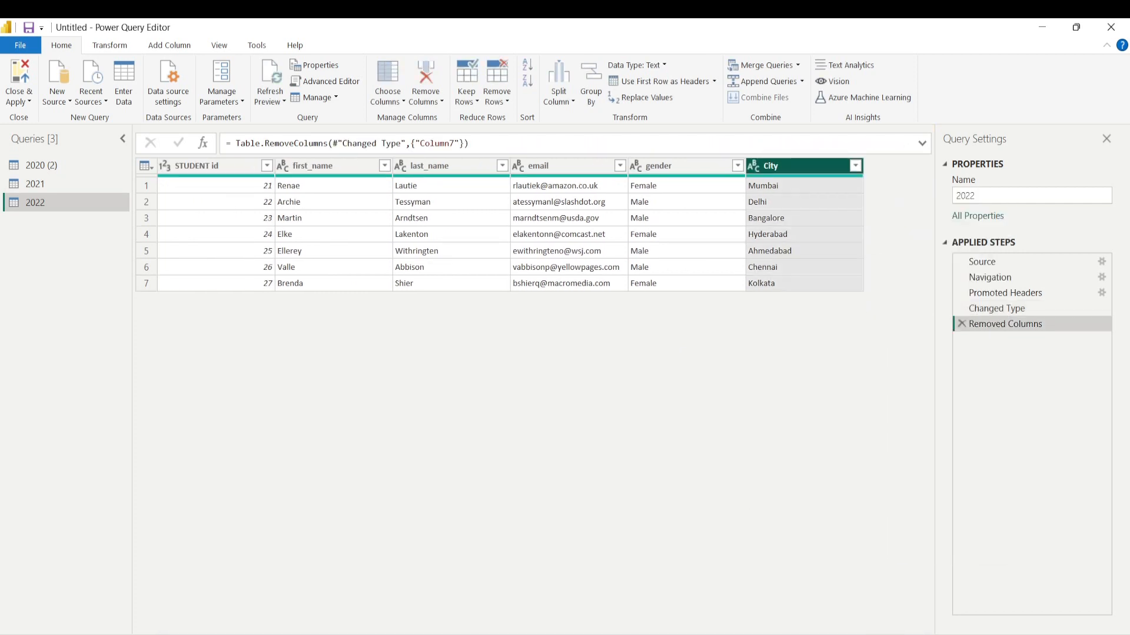
left_click(221, 182)
left_click(250, 221)
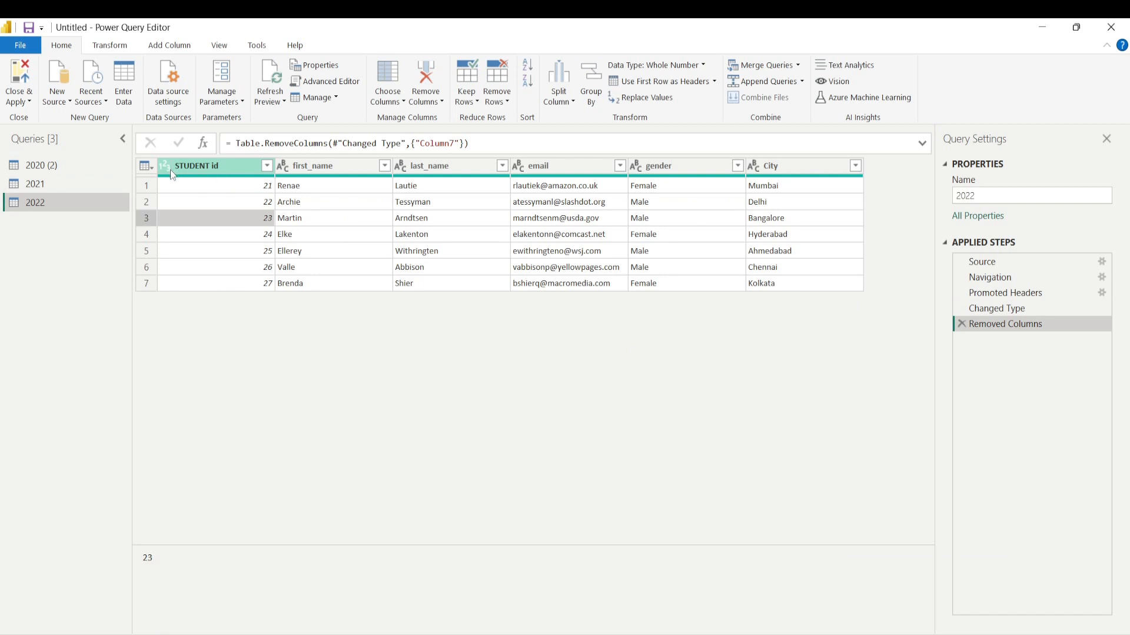
Check the rows of the 2022 and 2020 (2) queries and append the 2022 table to the 2020 (2) query
left_click(297, 251)
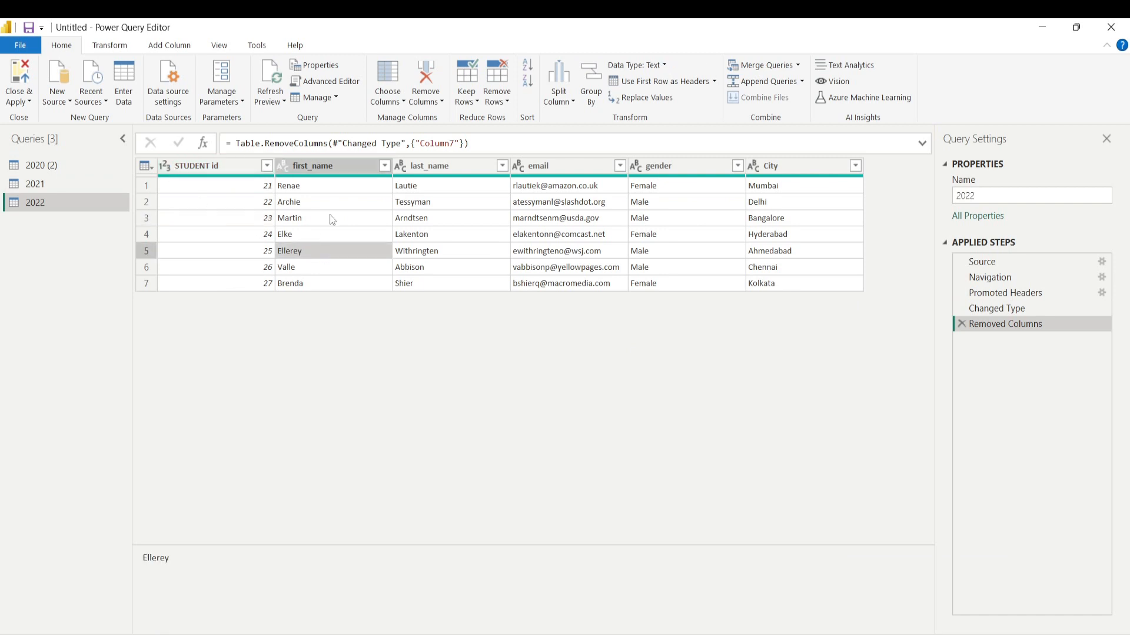
left_click(328, 216)
left_click(38, 168)
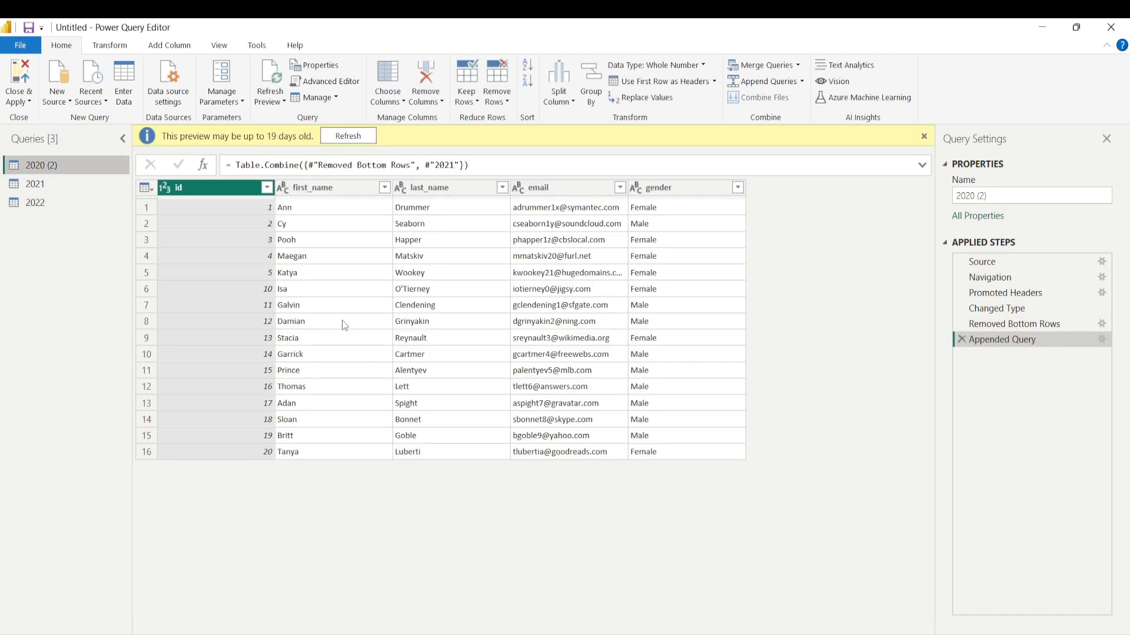
left_click(342, 369)
left_click(303, 290)
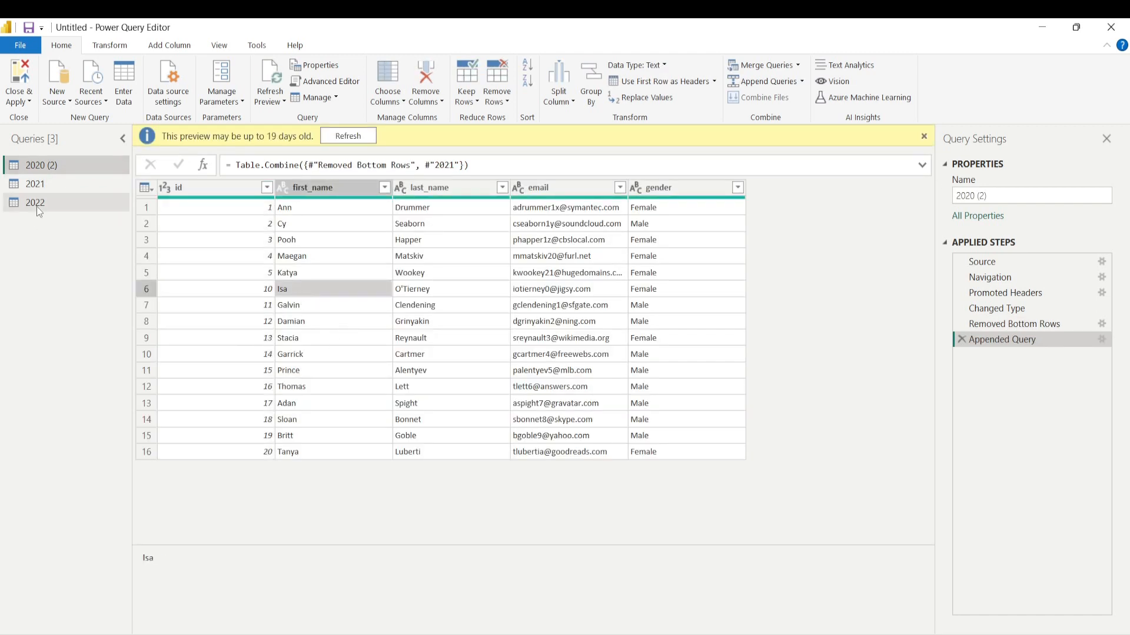
left_click(56, 166)
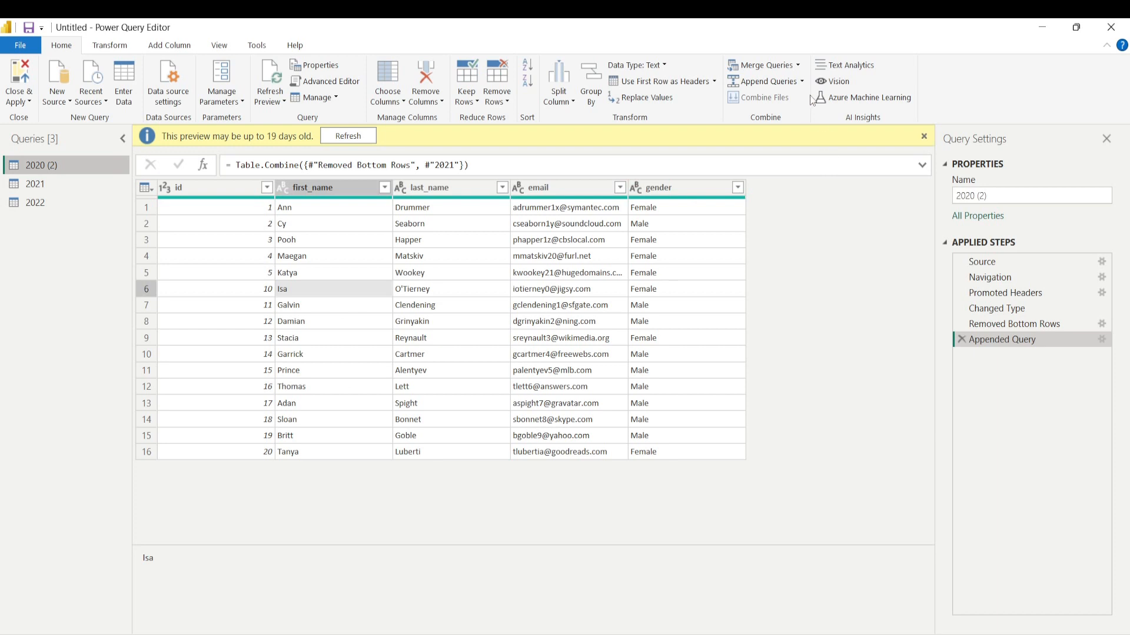
left_click(798, 66)
left_click(802, 82)
left_click(777, 99)
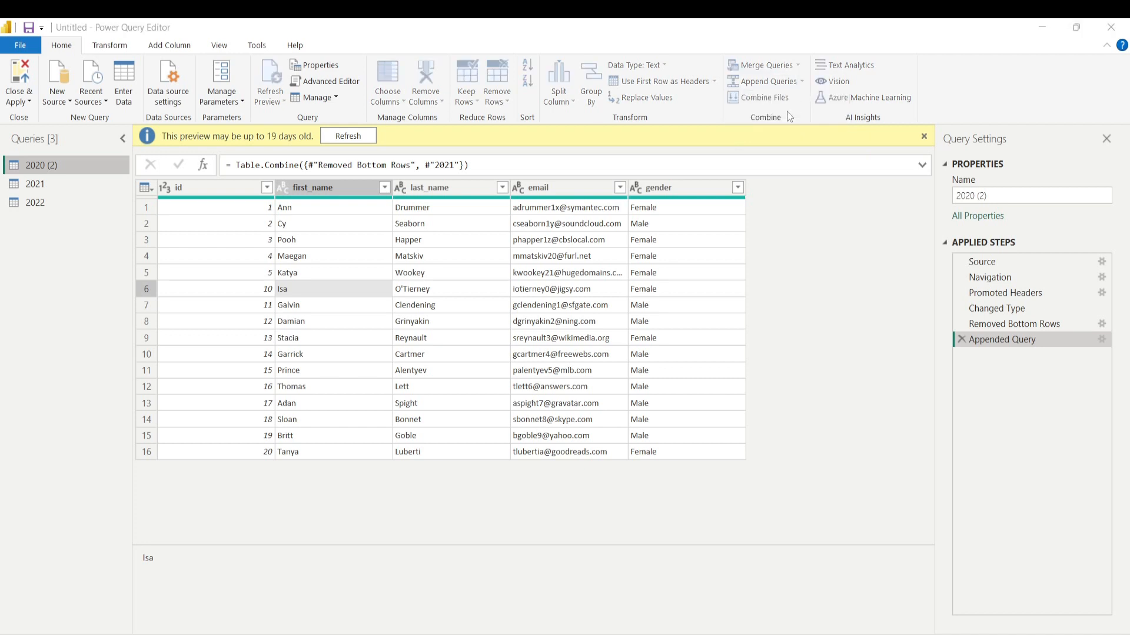
left_click(393, 365)
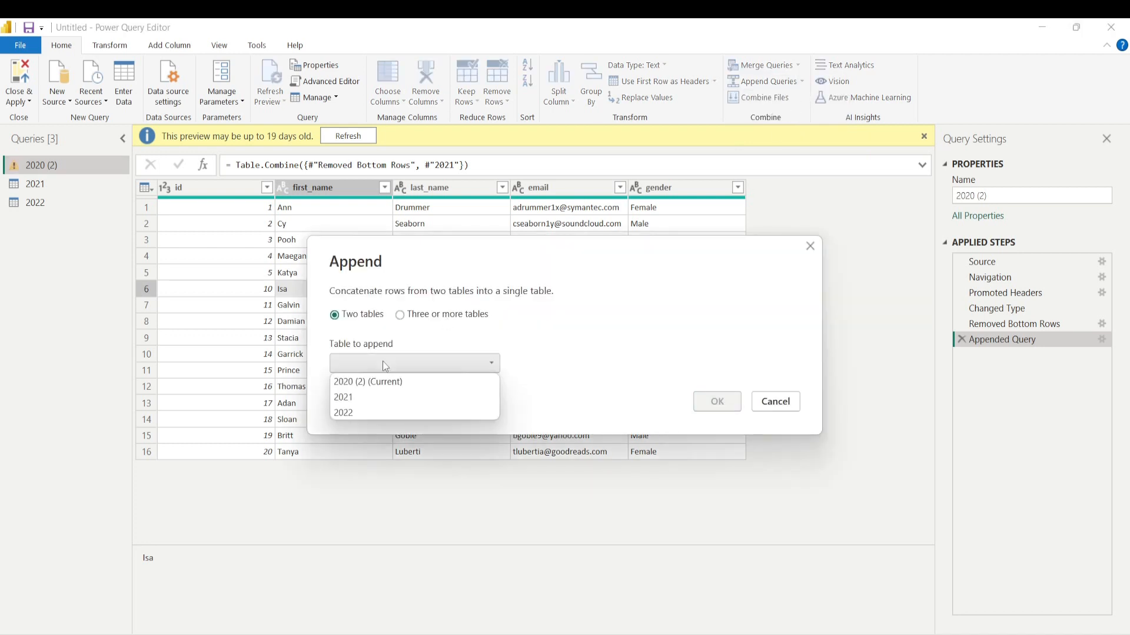
left_click(361, 412)
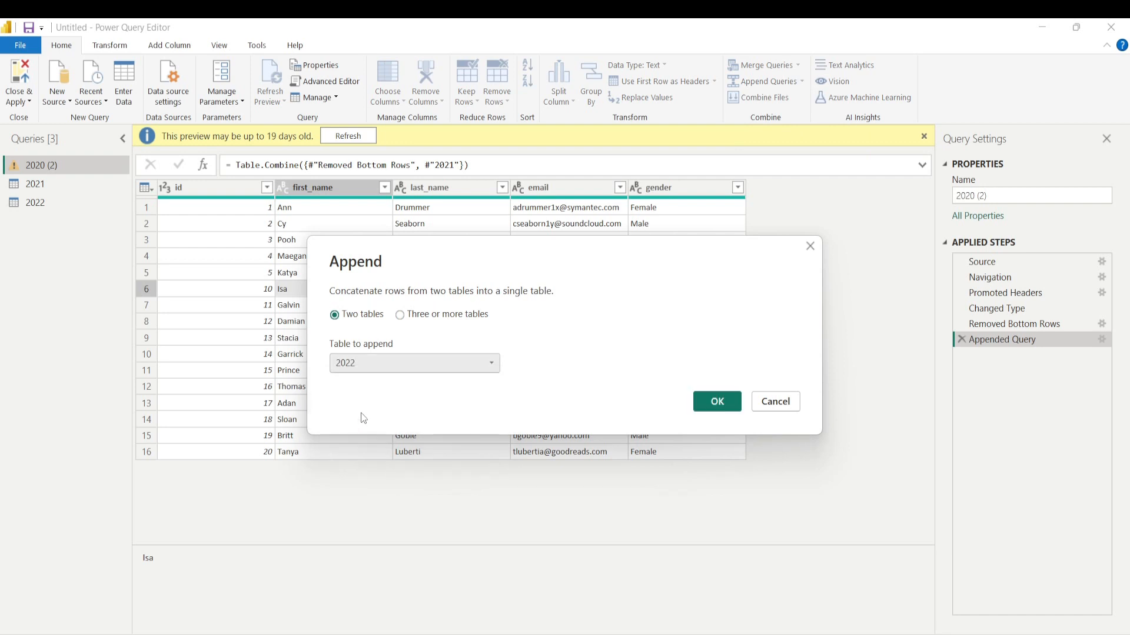
left_click(732, 400)
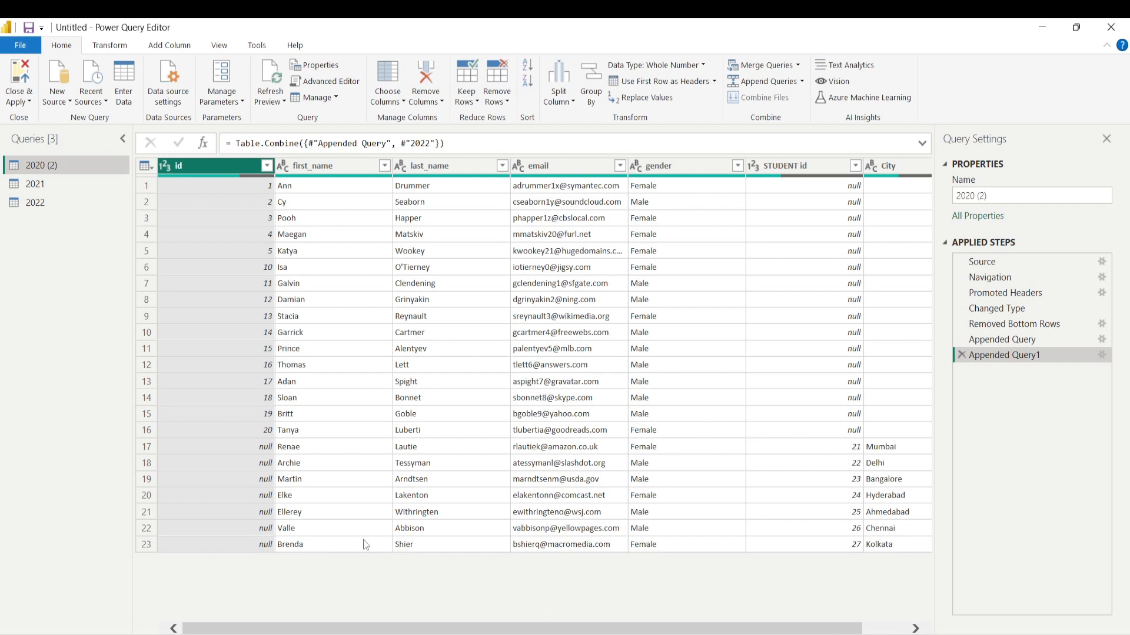
Examine the id column of the appended 2020 (2) query around the transition from the earlier rows to the 2022 rows
left_click_drag(283, 625, 257, 616)
left_click(265, 447)
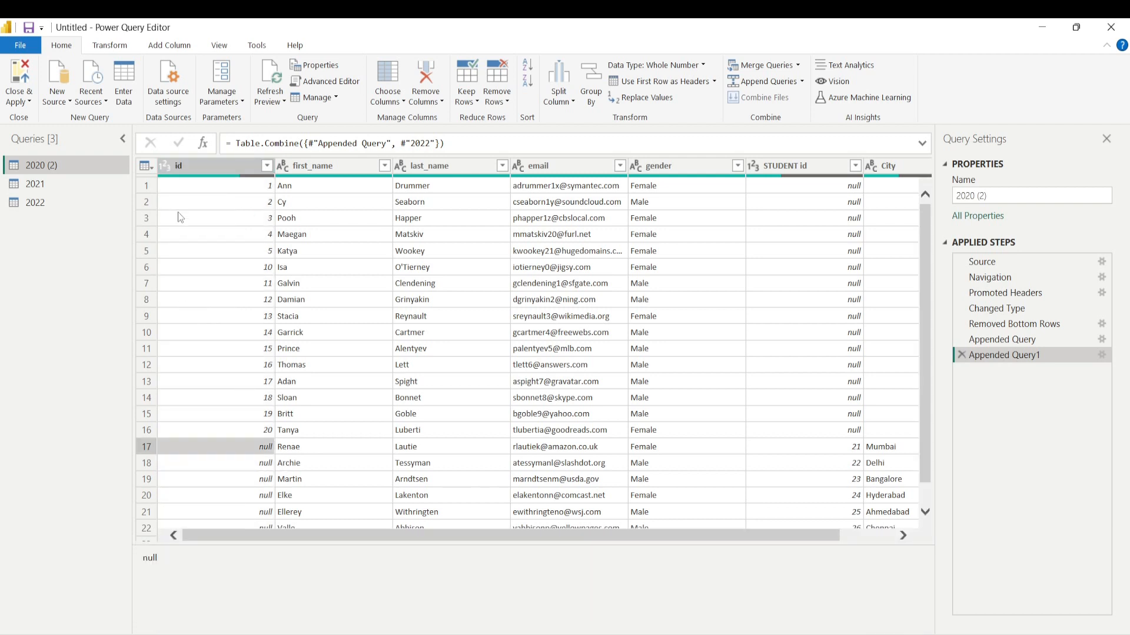
left_click(290, 414)
left_click(209, 430)
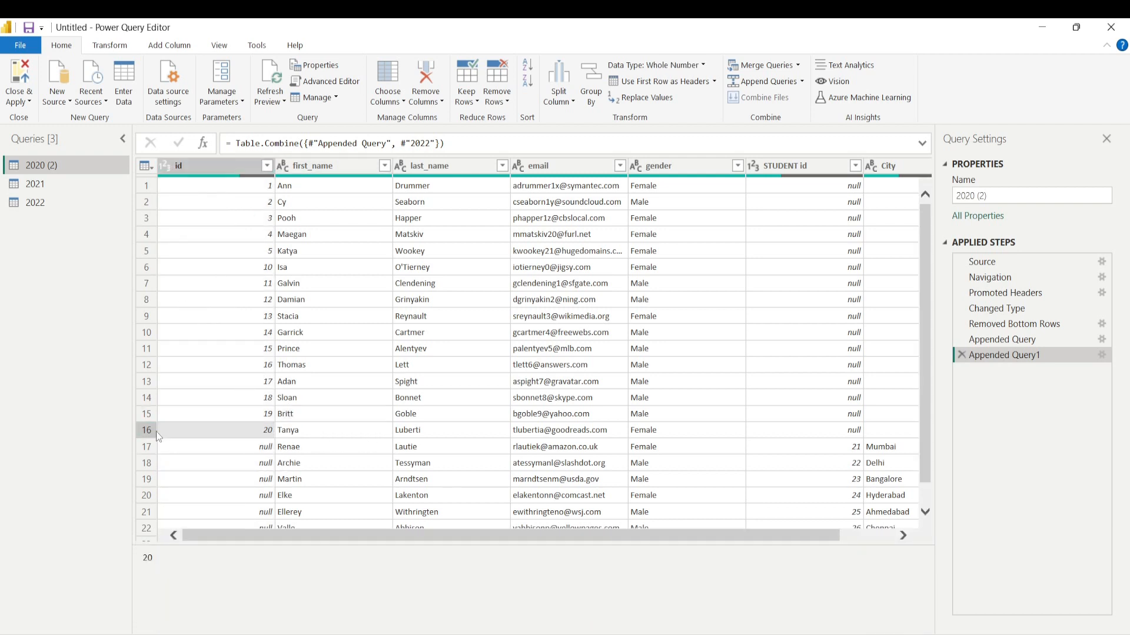
scroll(275, 459, "down", 1)
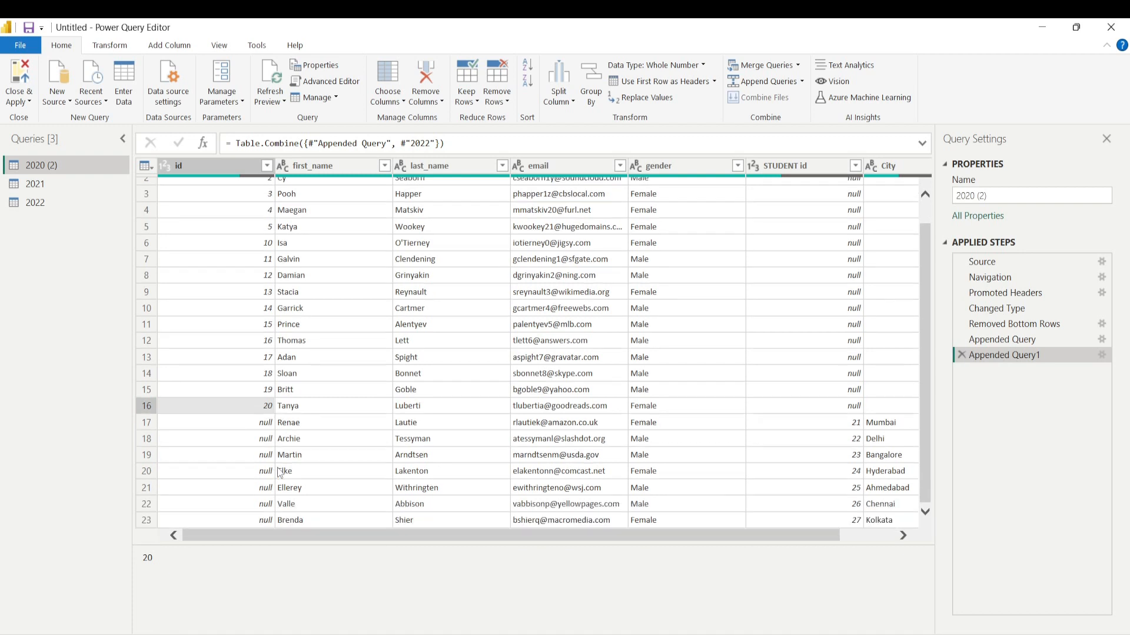
left_click(263, 425)
left_click(263, 521)
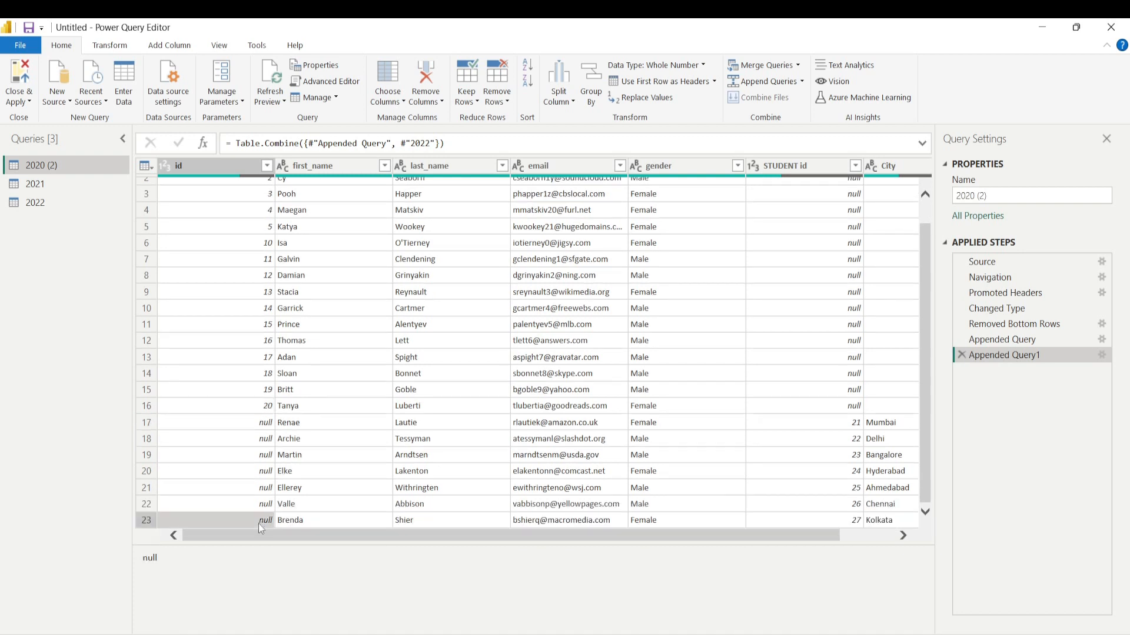
left_click(262, 411)
left_click(260, 427)
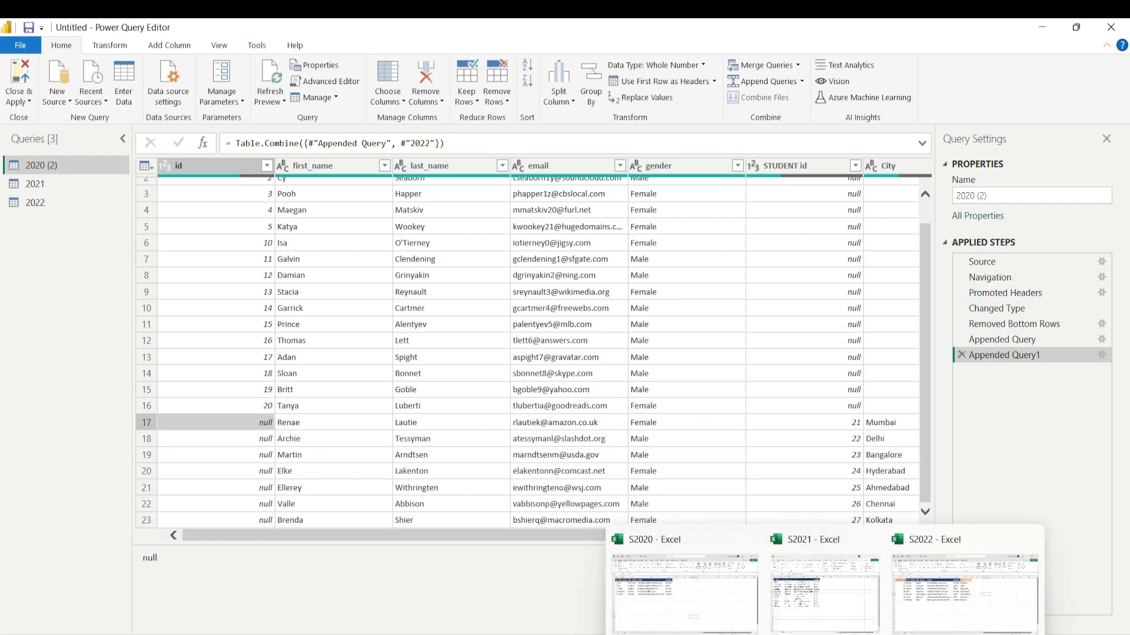
Place the S2022 Excel workbook beside the appended query, compare its STUDENT id column with the id column, and return to Power Query
left_click(937, 593)
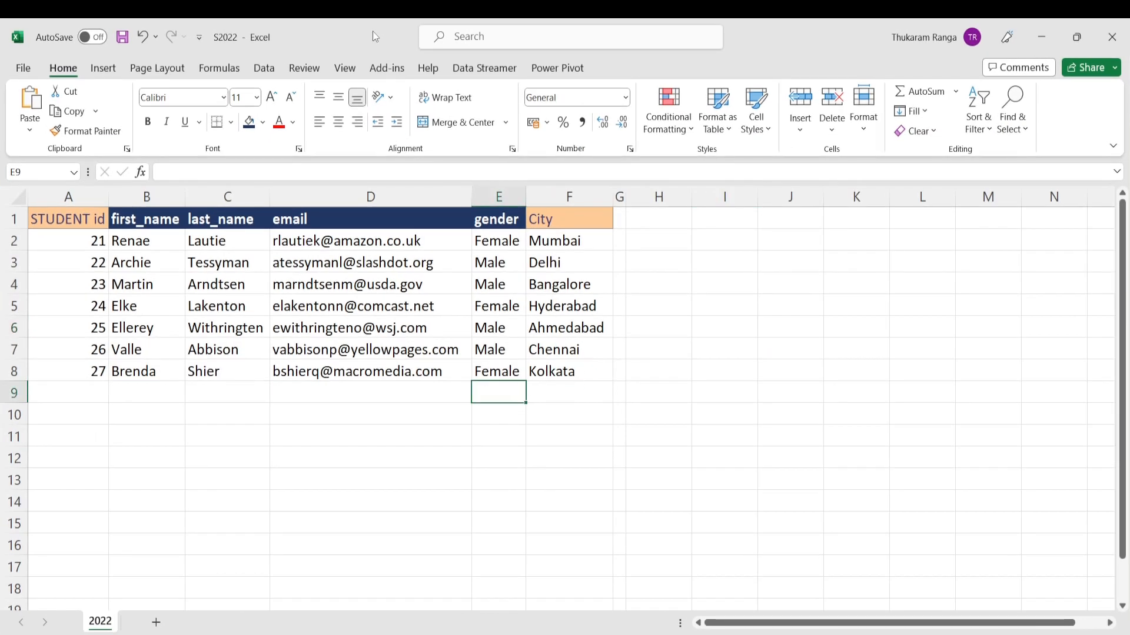
left_click_drag(373, 31, 789, 214)
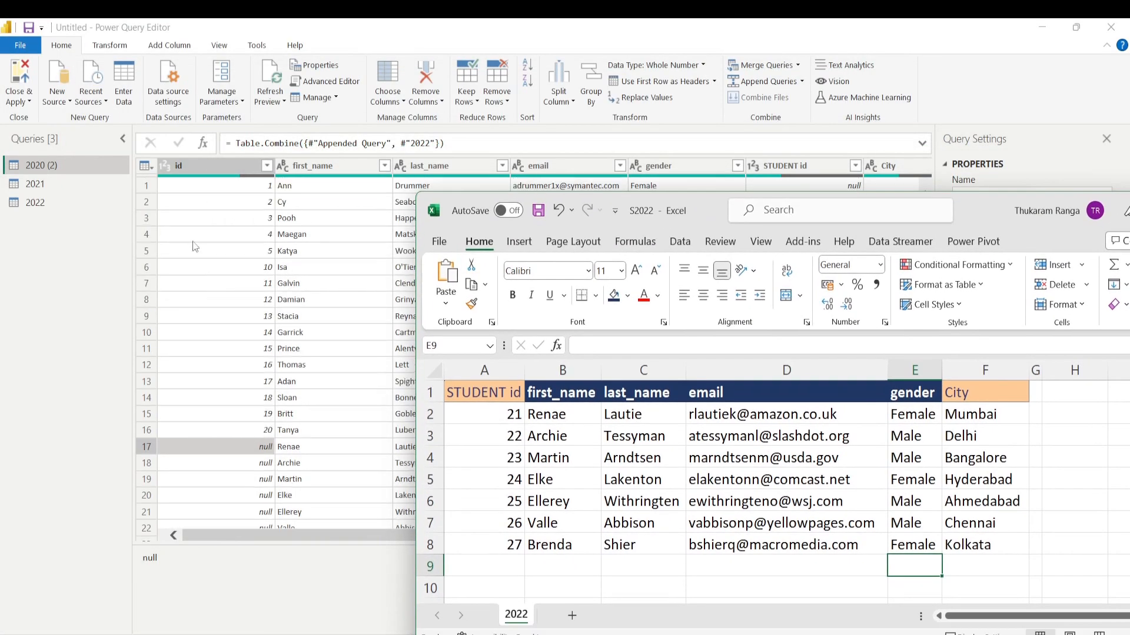
scroll(194, 247, "up", 2)
left_click(494, 414)
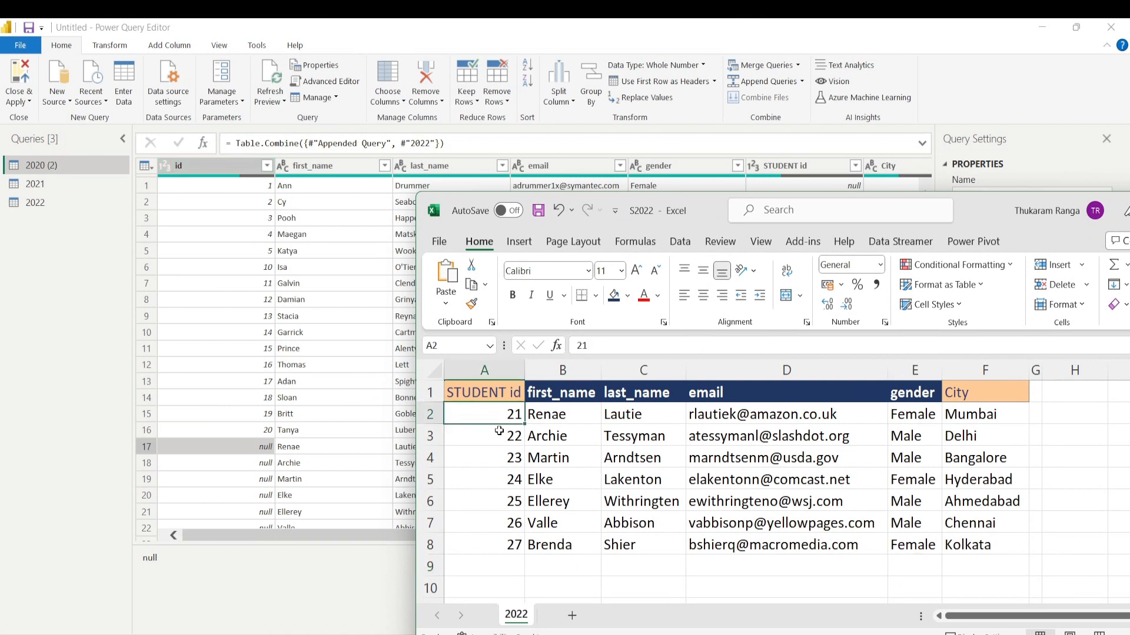
left_click(474, 388)
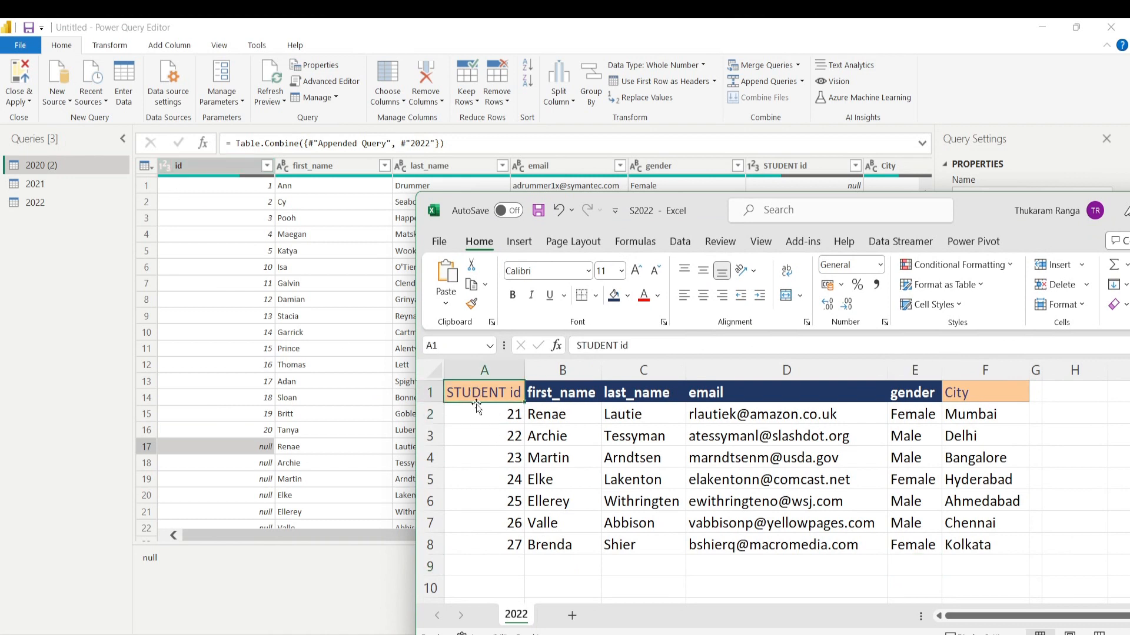
left_click(496, 456)
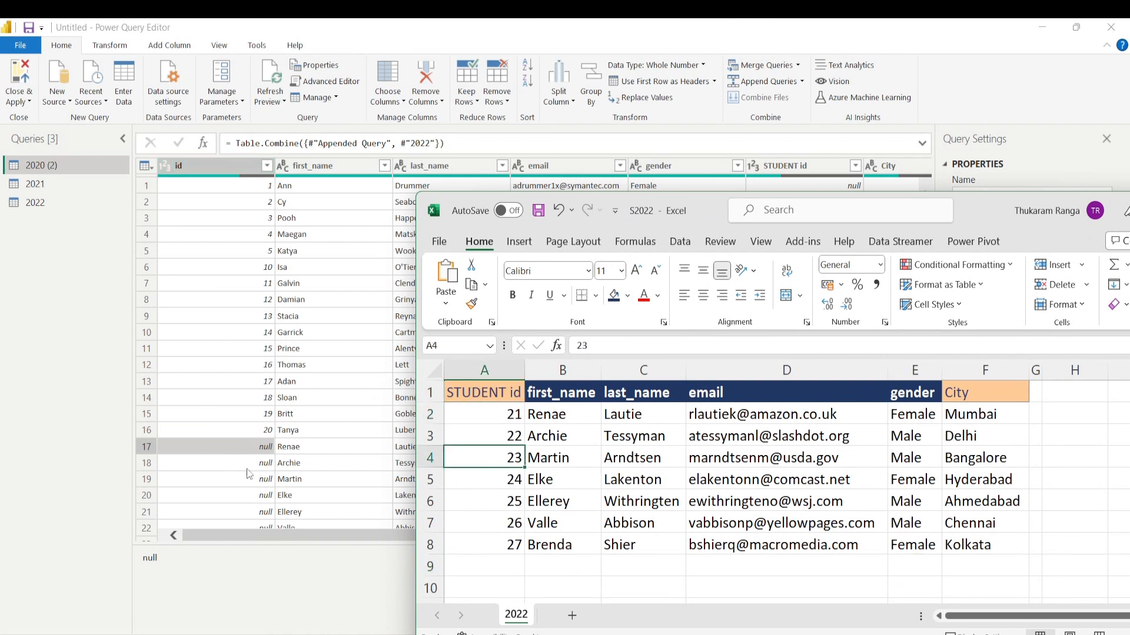
scroll(253, 483, "down", 1)
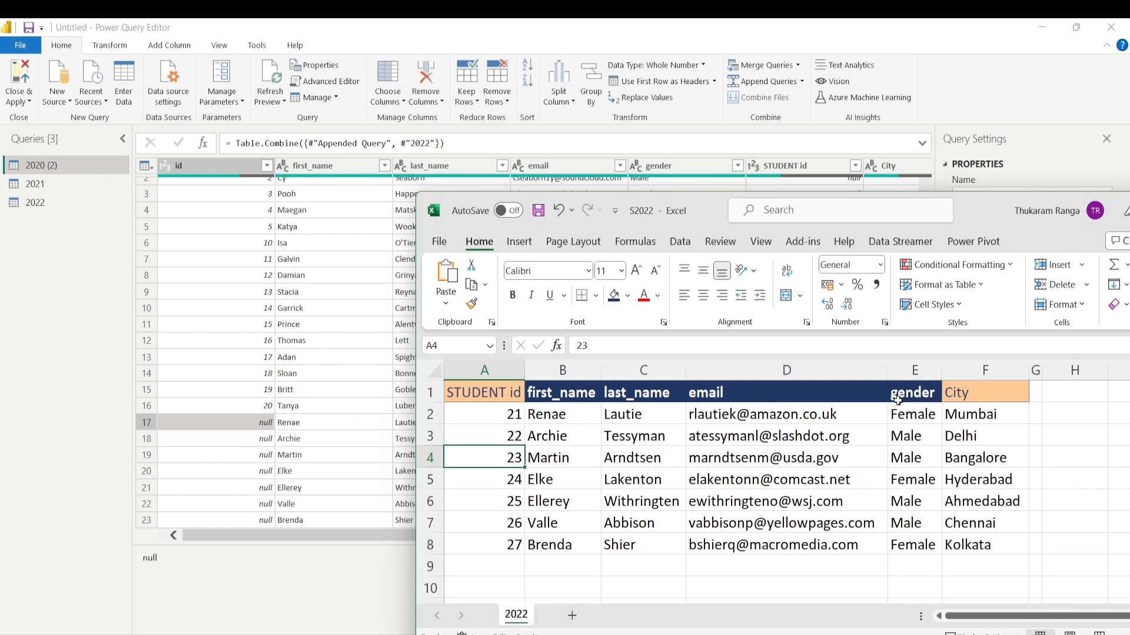
left_click_drag(708, 207, 540, 131)
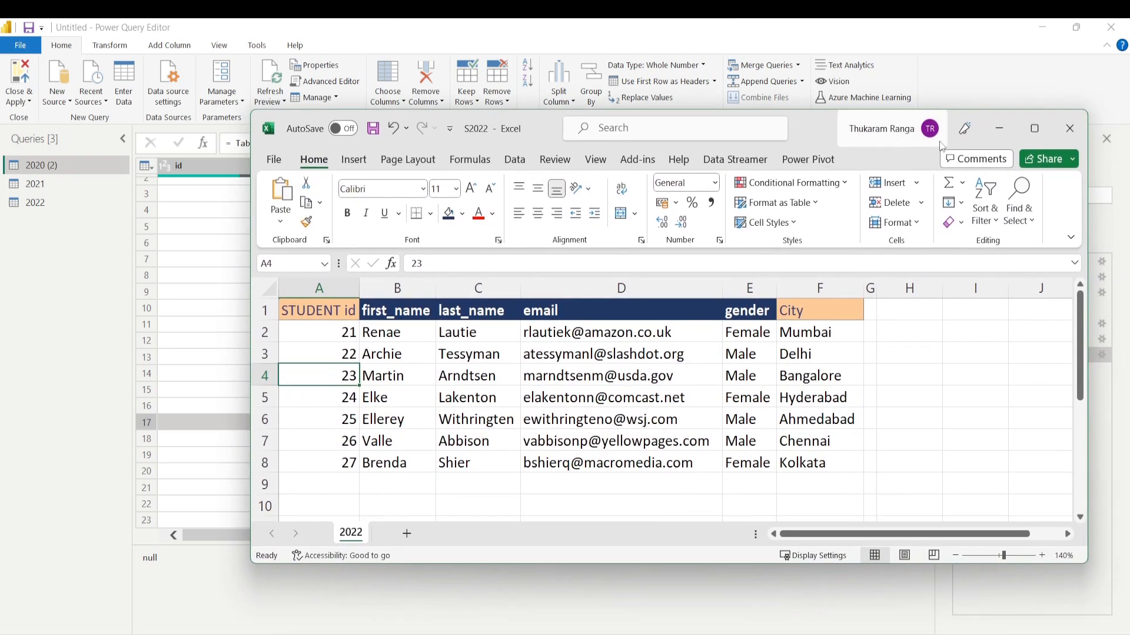
left_click_drag(529, 131, 277, 132)
left_click(744, 147)
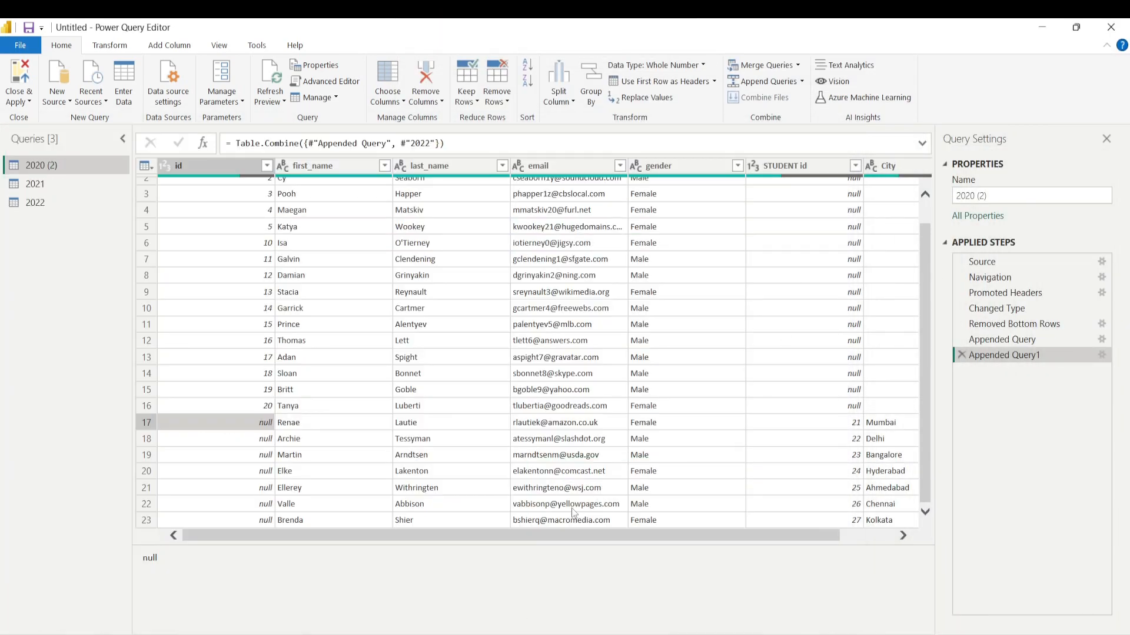
Inspect the STUDENT id column in the appended query and compare it with the STUDENT id header in the S2022 workbook
left_click_drag(555, 540, 694, 540)
left_click(755, 213)
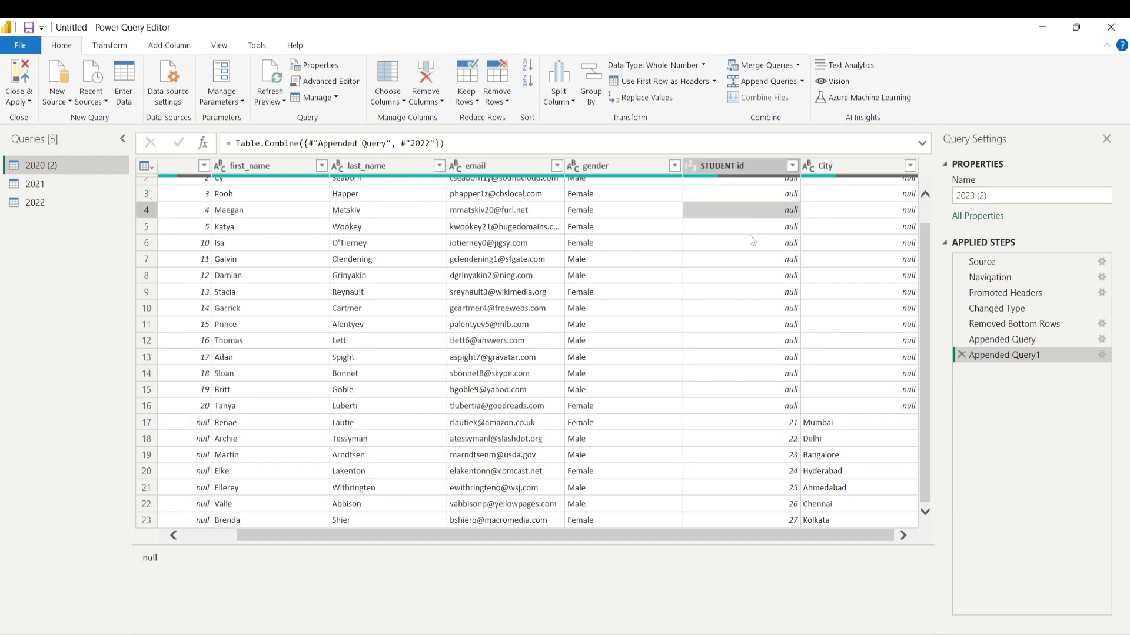
mouse_move(824, 628)
left_click(913, 591)
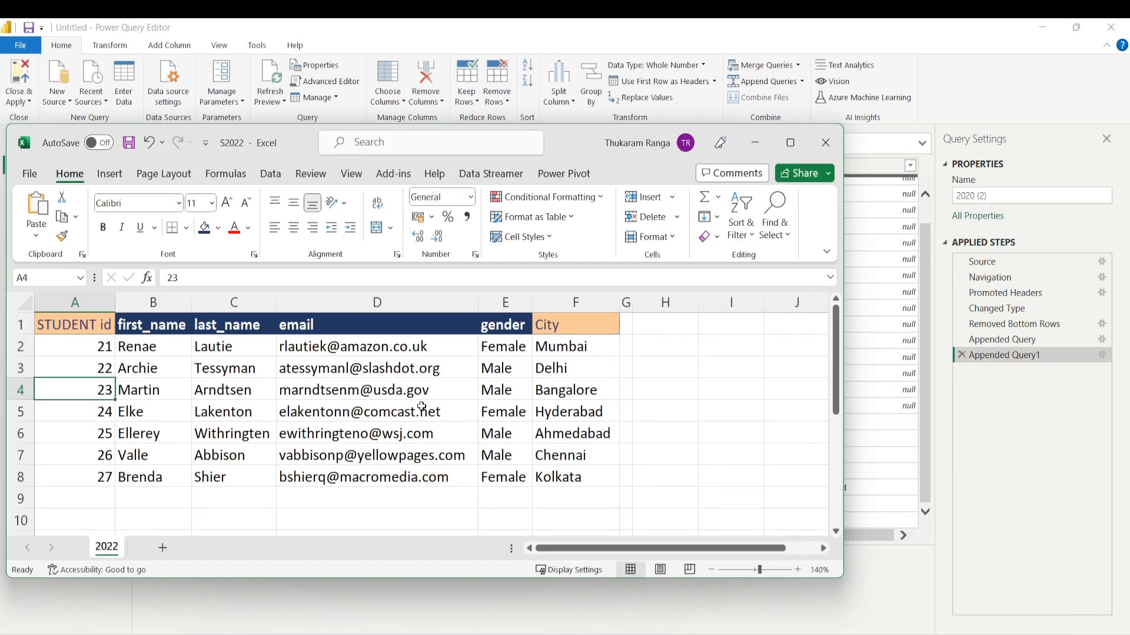
left_click(233, 390)
left_click_drag(302, 143, 773, 243)
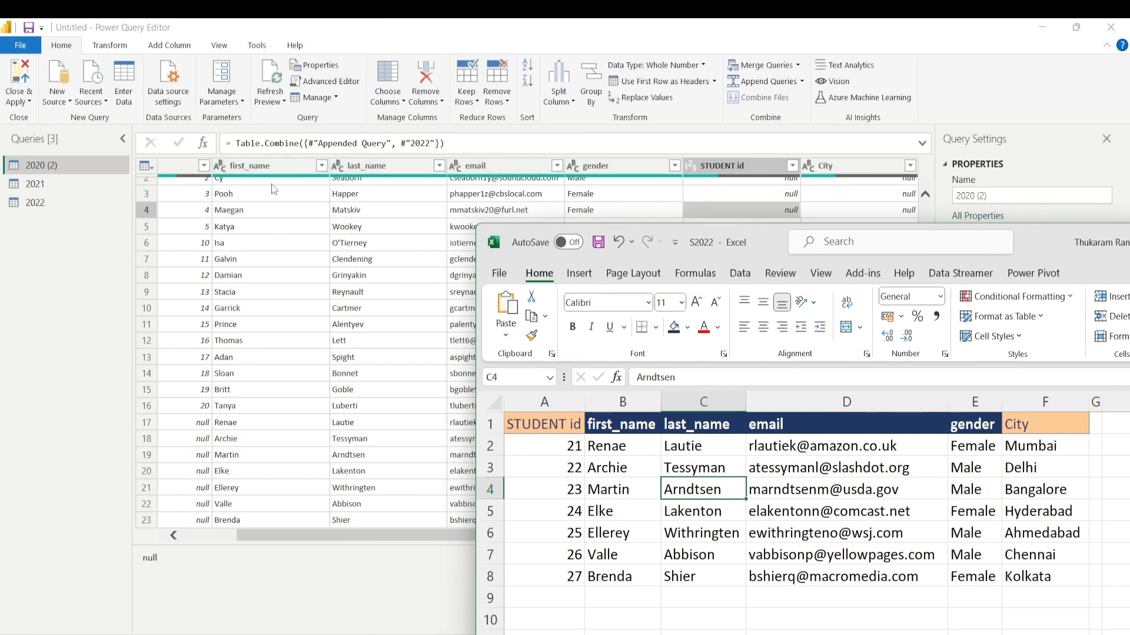
left_click(549, 451)
left_click(549, 426)
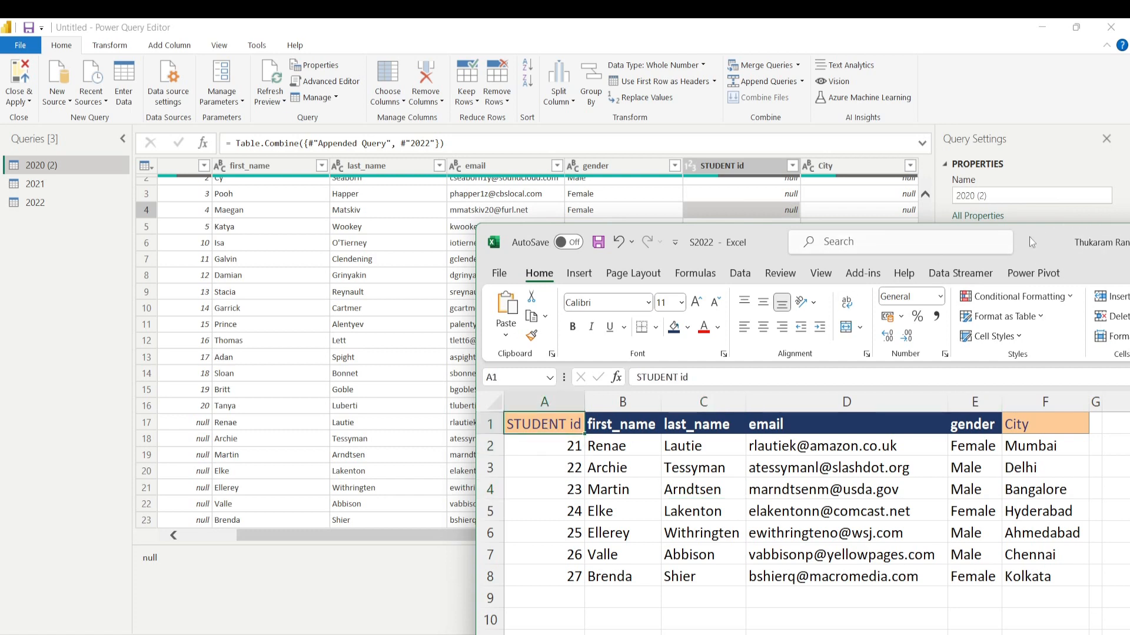
left_click_drag(1032, 242, 664, 262)
left_click(848, 260)
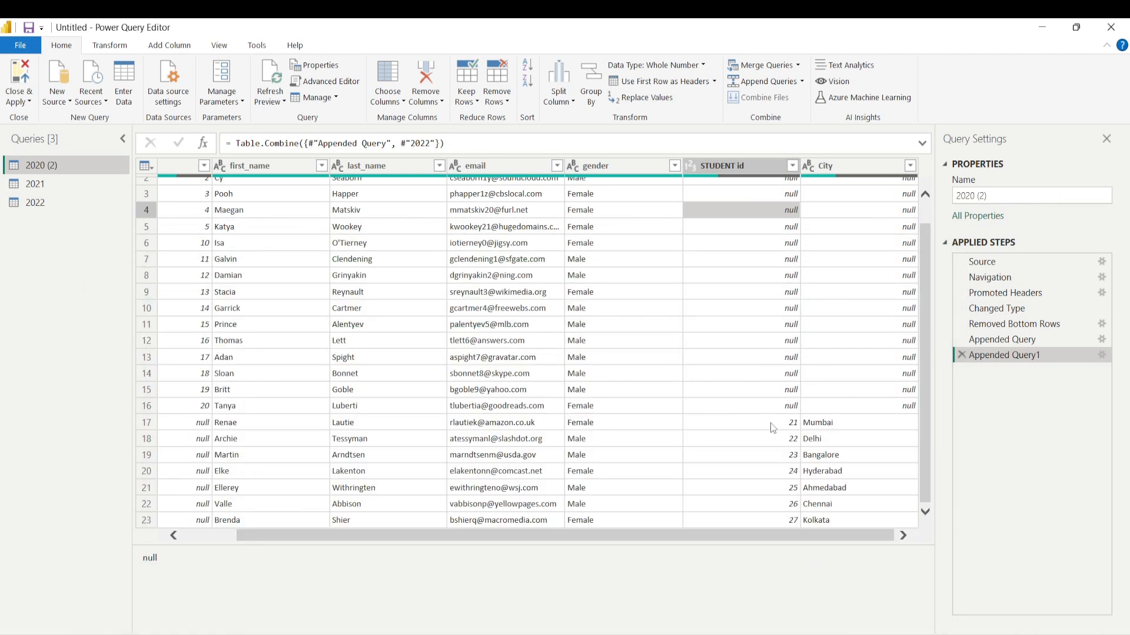
Check the appended STUDENT id values across the 2020, 2021 and 2022 rows against the ids in the S2022 workbook
scroll(773, 427, "up", 1)
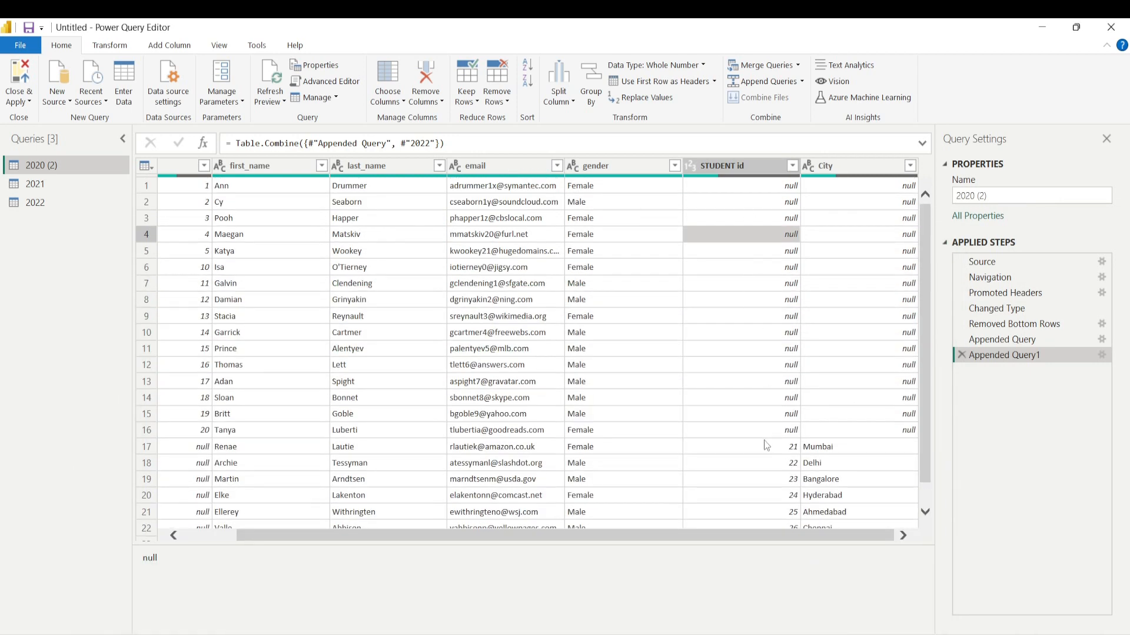
left_click(766, 436)
scroll(767, 299, "down", 1)
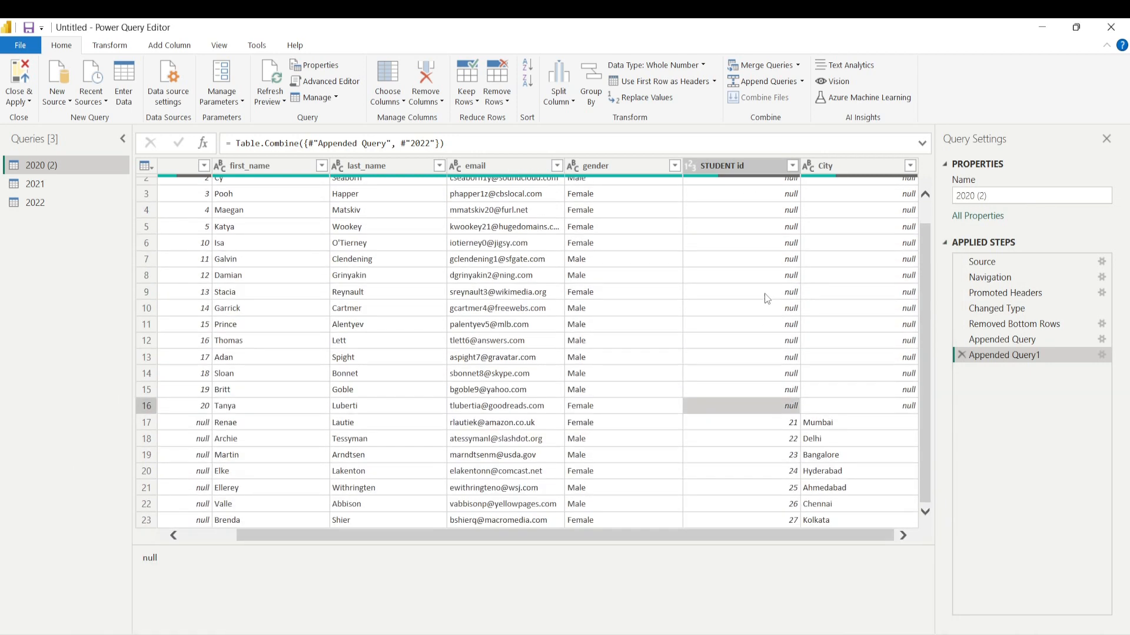
left_click(771, 428)
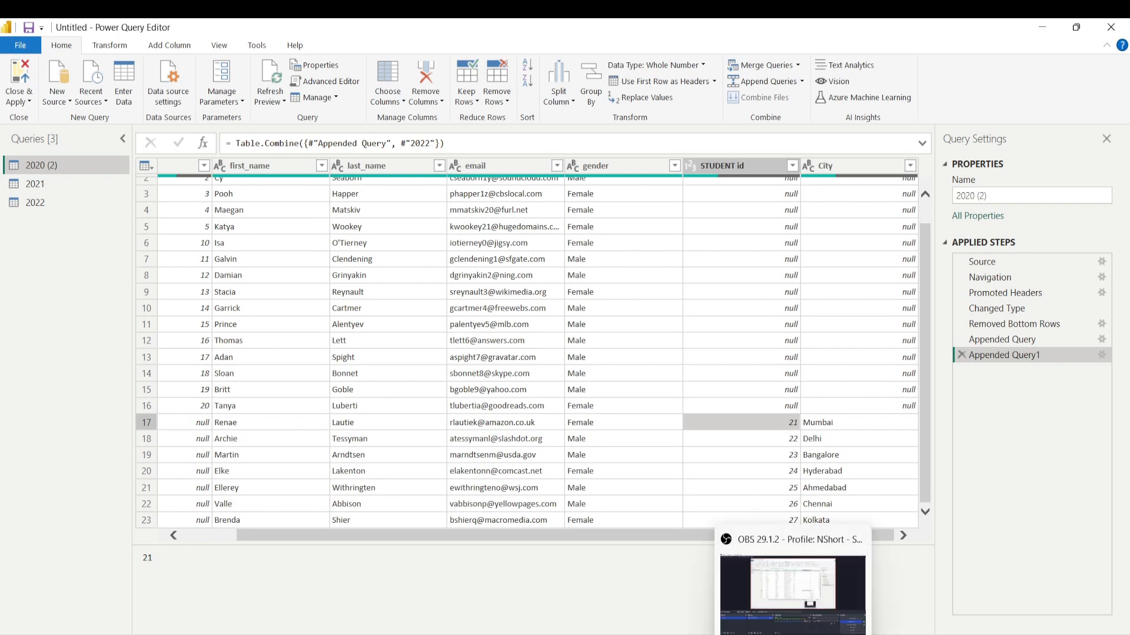
mouse_move(931, 630)
left_click(958, 599)
left_click(212, 464)
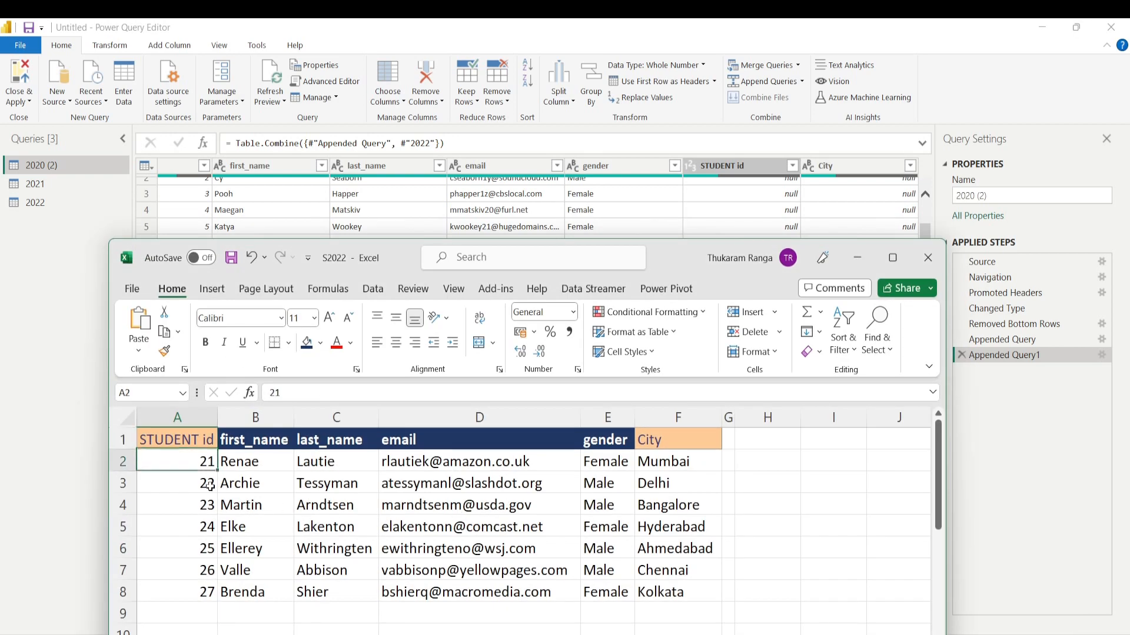
left_click_drag(210, 486, 207, 592)
left_click(767, 504)
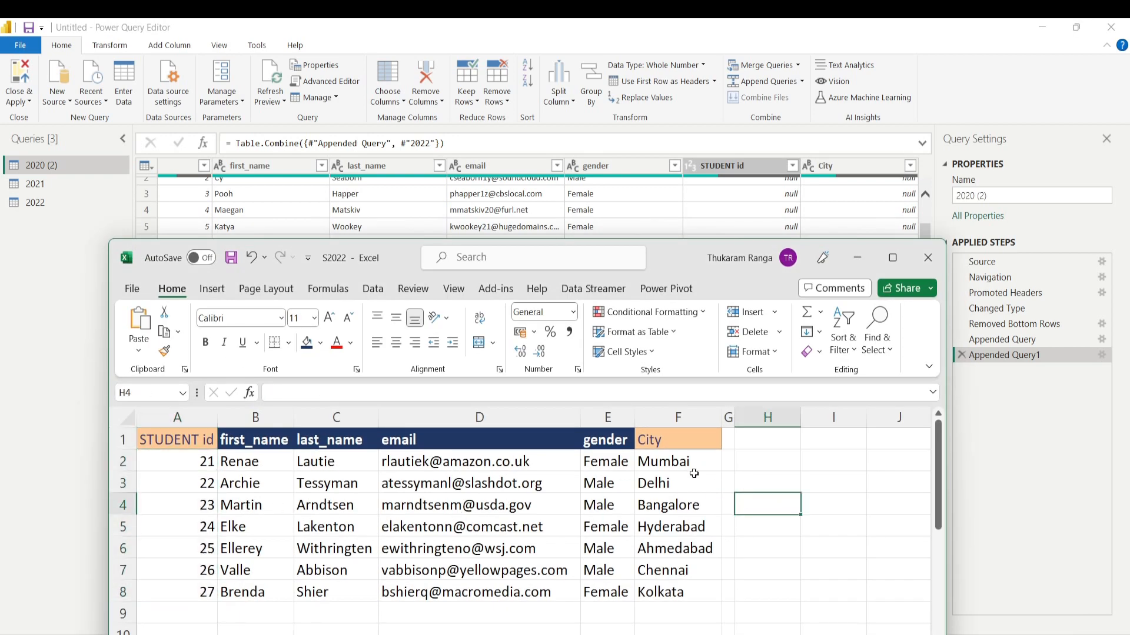
Review the City header and values in the S2022 workbook, and examine the City column of the appended query
left_click(665, 446)
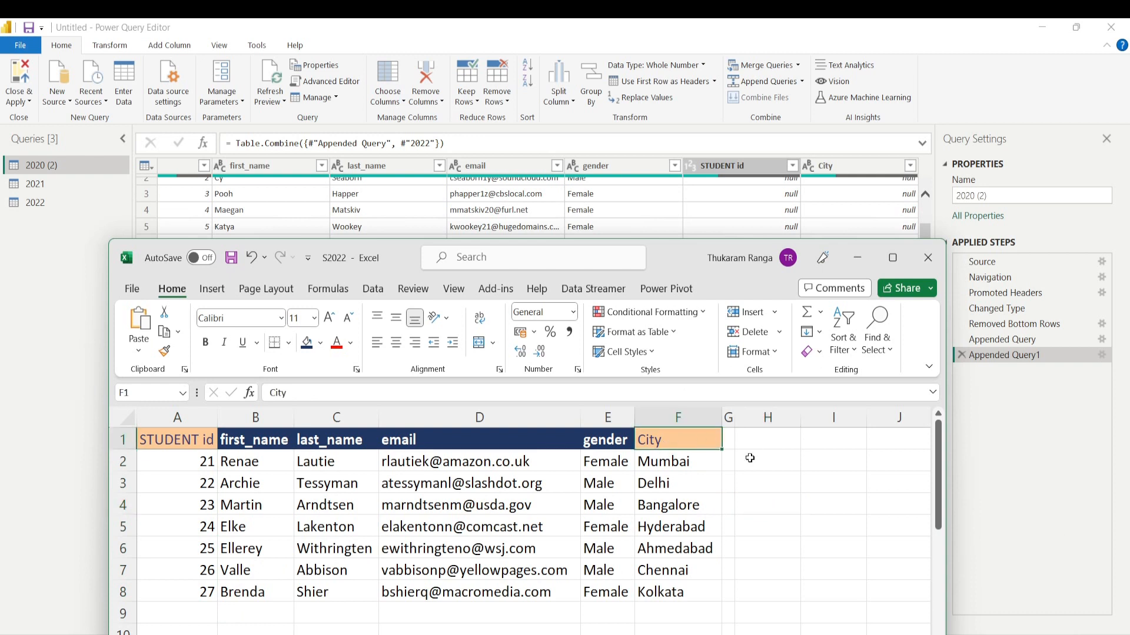
left_click(714, 527)
left_click(670, 445)
left_click(718, 497)
left_click_drag(670, 464, 665, 591)
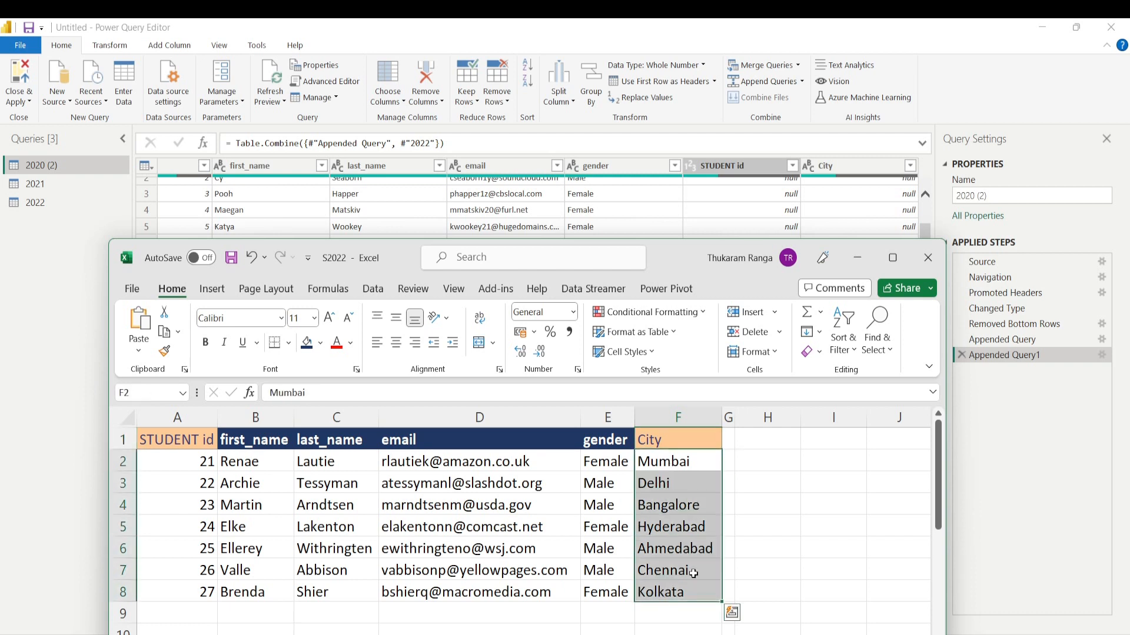
left_click(863, 258)
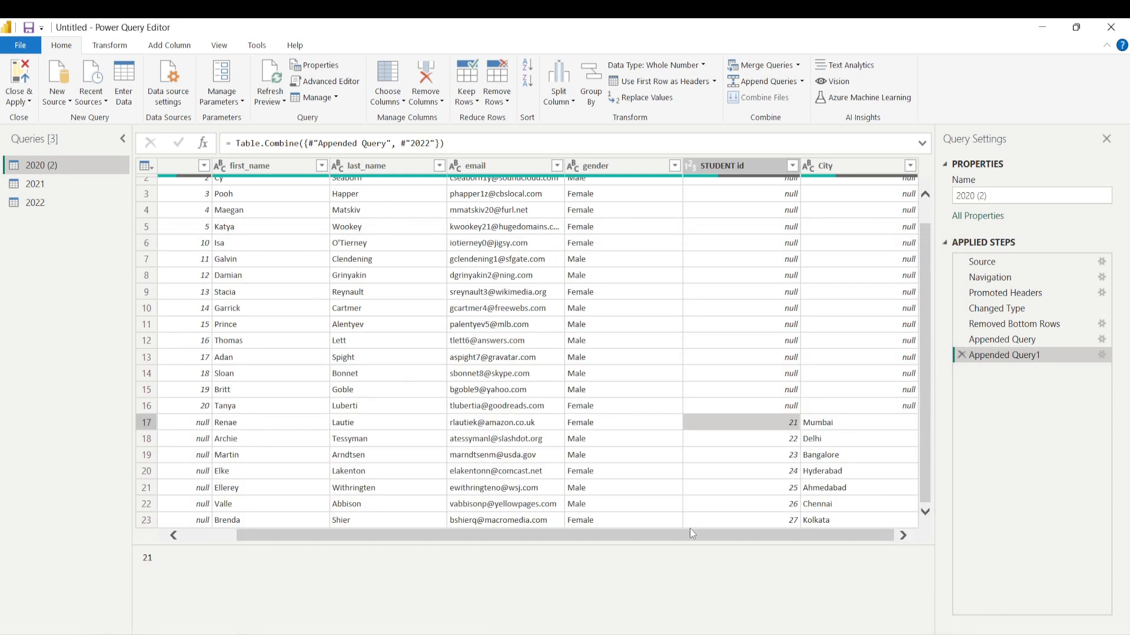
left_click(829, 406)
scroll(829, 428, "up", 1)
left_click(835, 187)
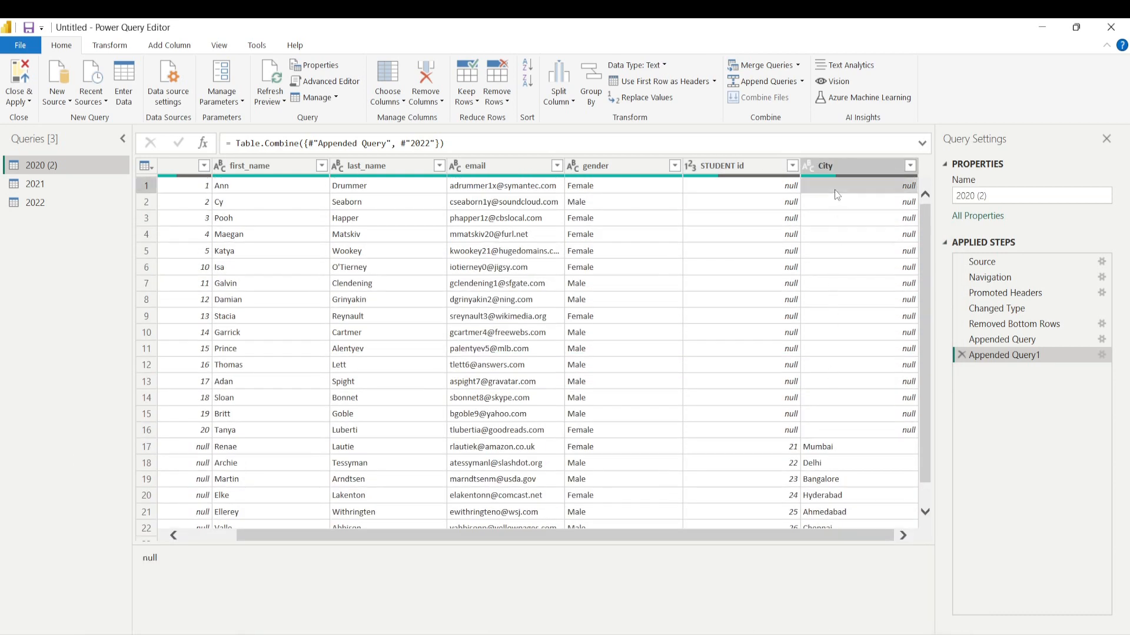